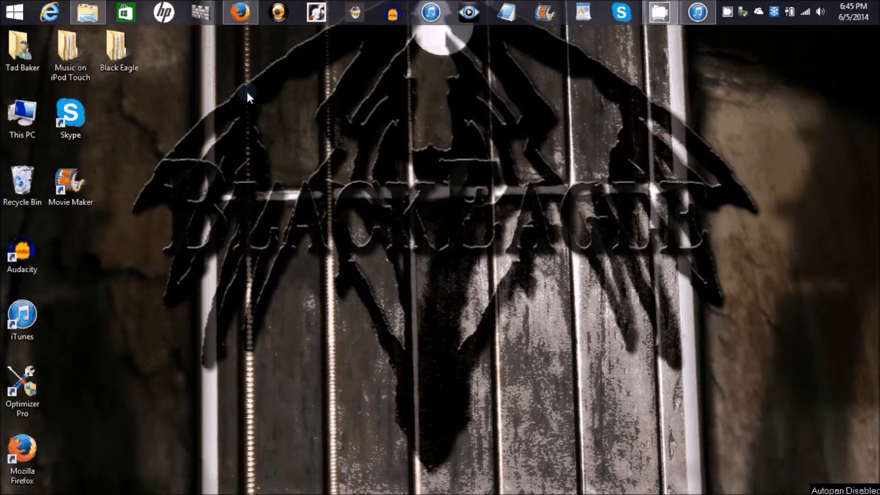
- Switch to Firefox and search Google for "photoshop online free" in a new tab
mouse_move(240, 13)
left_click(253, 11)
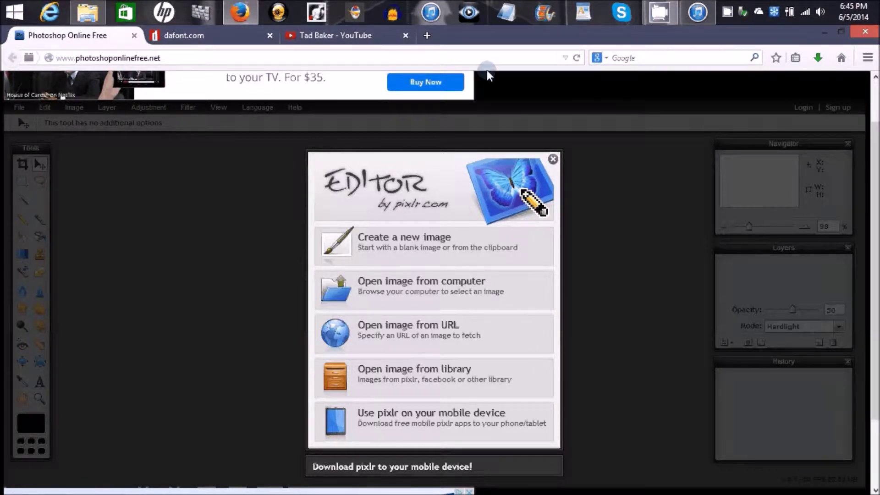
left_click(426, 36)
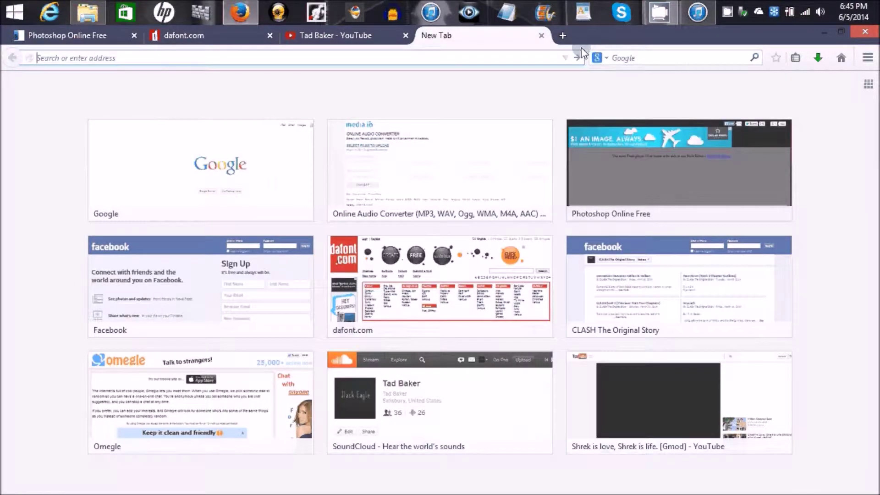
left_click(647, 58)
type("pho")
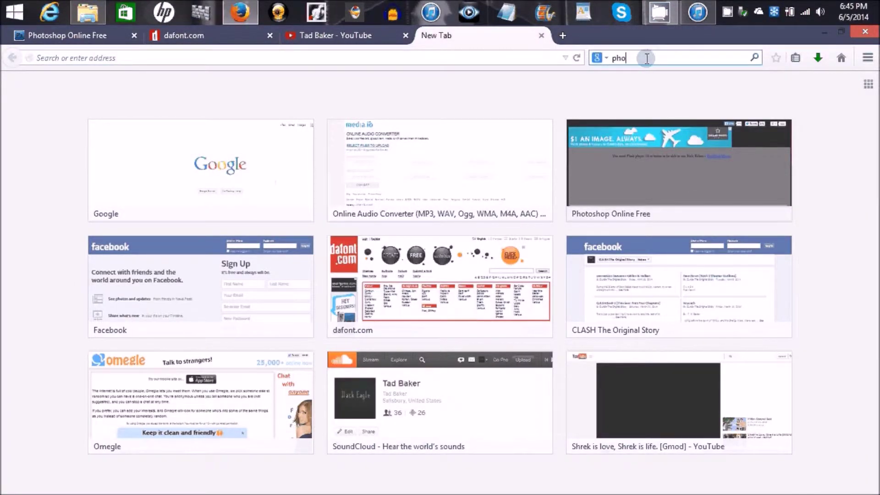
type("toshop")
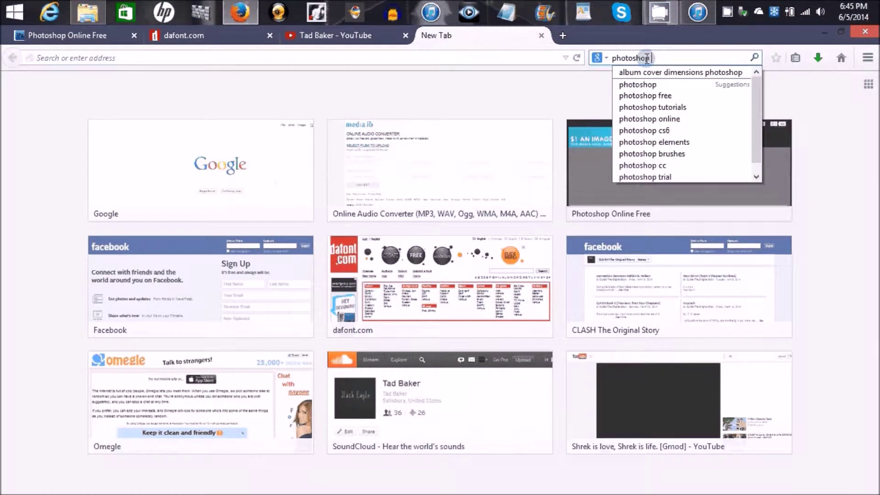
type(" online freee")
key("BackSpace")
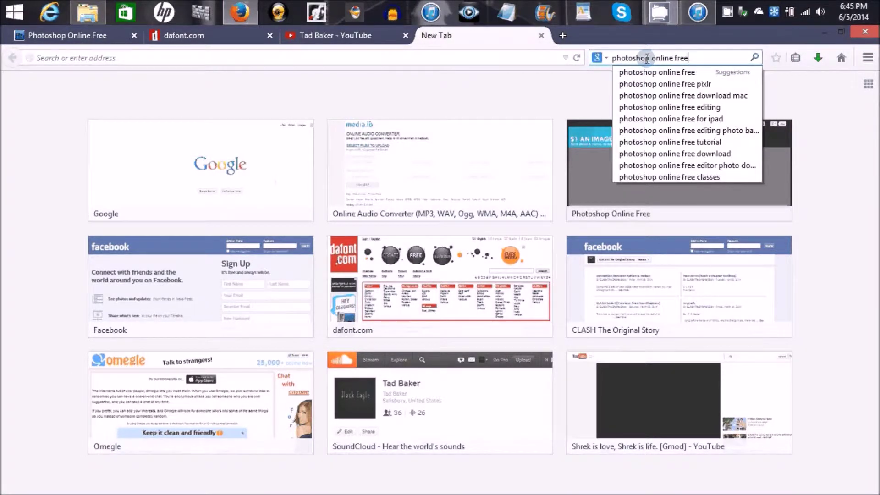
key("Return")
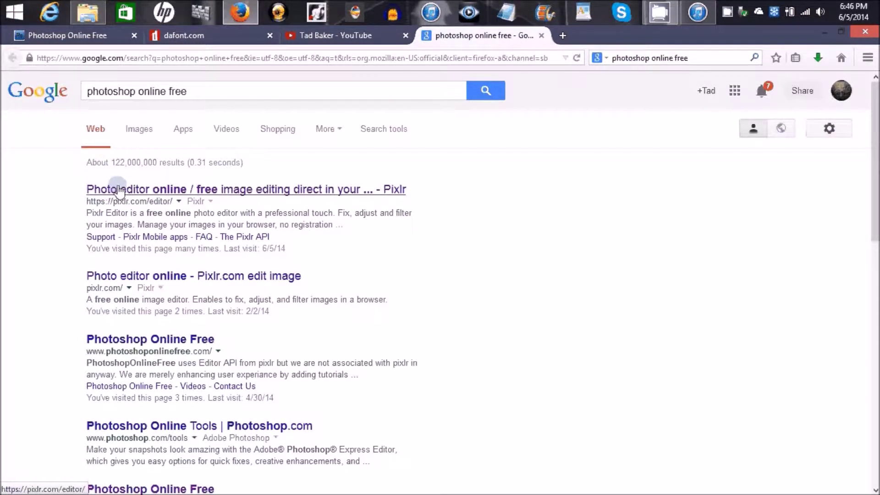
- View the Pixlr home page and the Pixlr Editor page from the search results, and close that browser tab
left_click(137, 277)
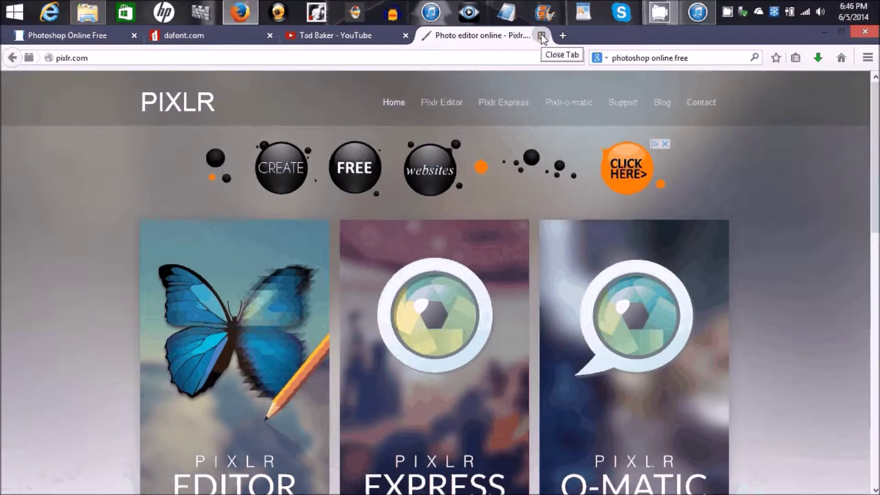
scroll(440, 275, "down", 3)
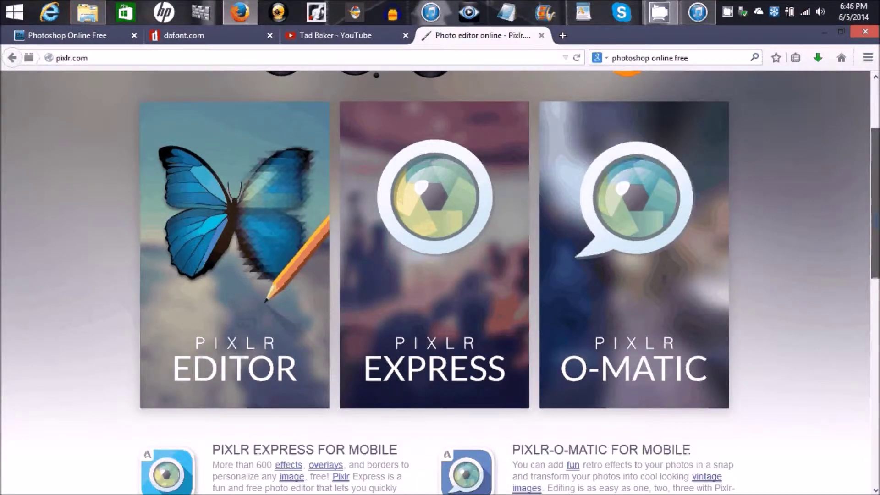
scroll(440, 275, "up", 3)
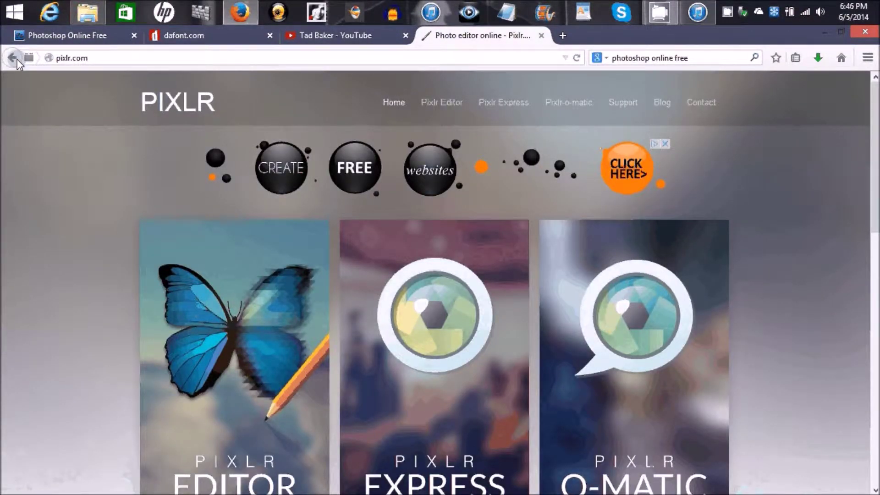
left_click(12, 57)
left_click(239, 193)
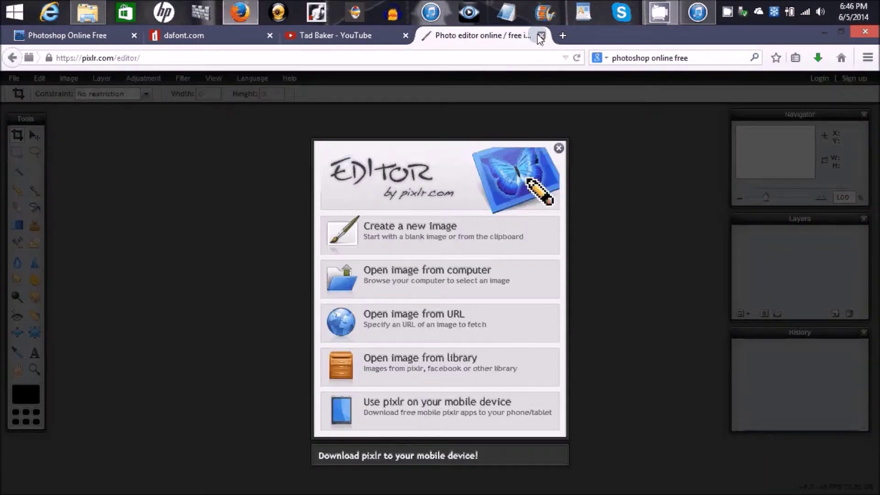
left_click(542, 36)
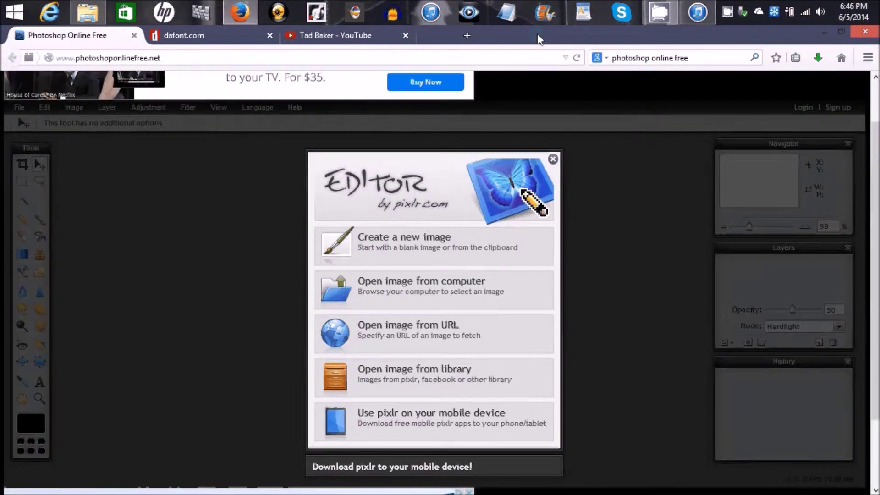
- Create a new image with the Movie 1080p preset (1920 x 1080) and restore its maximized canvas to a floating window
left_click(449, 247)
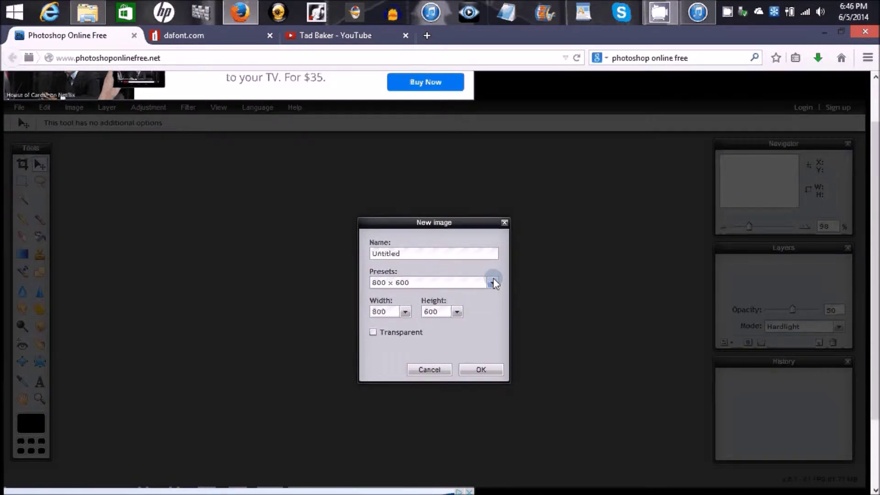
left_click(493, 282)
left_click_drag(494, 314, 495, 401)
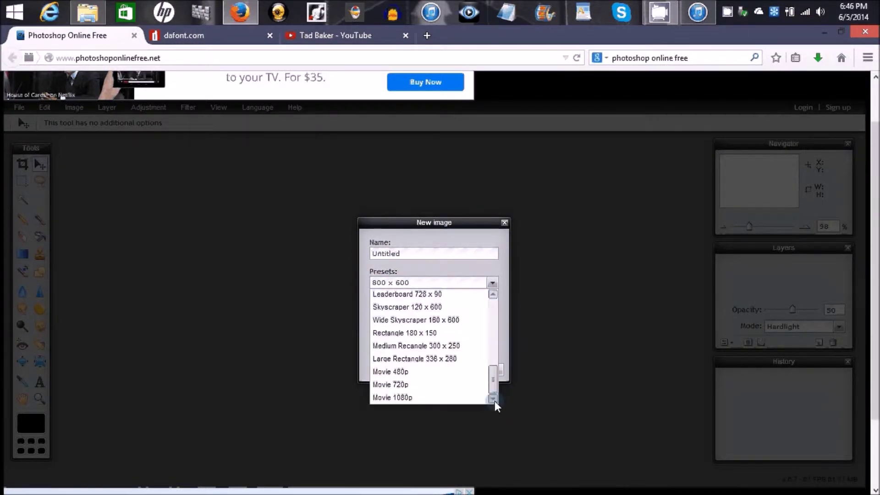
left_click(450, 397)
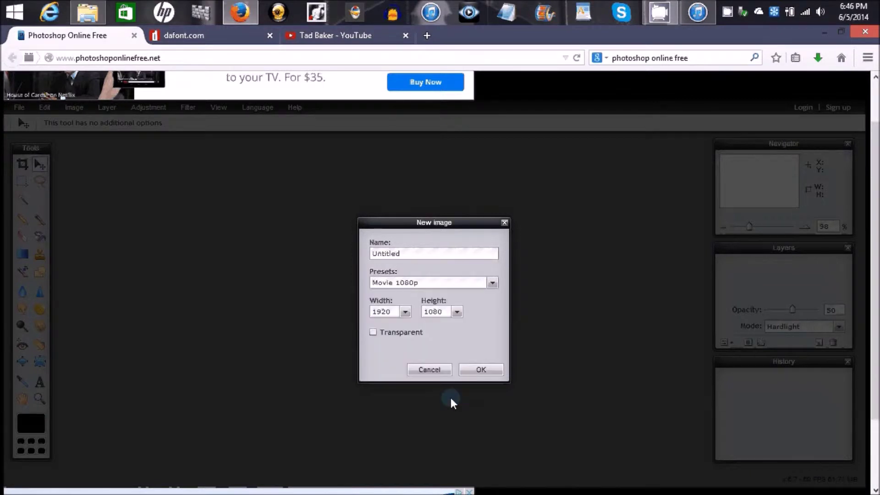
left_click(481, 370)
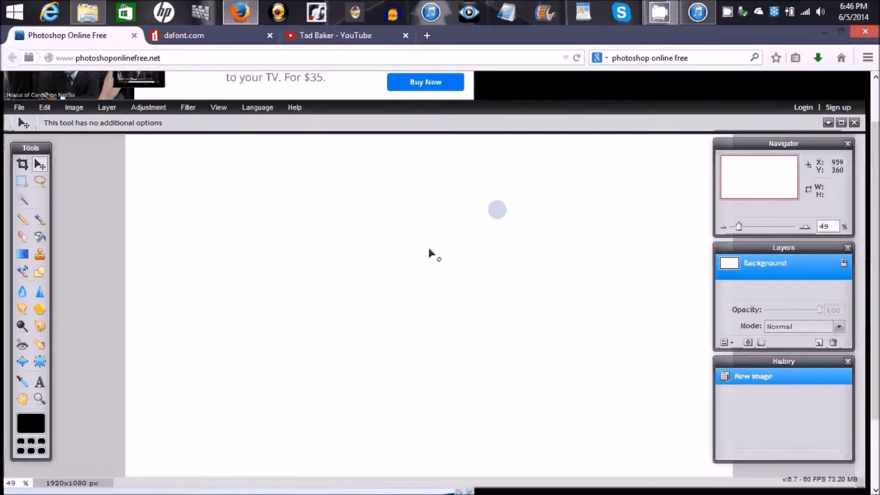
left_click(841, 122)
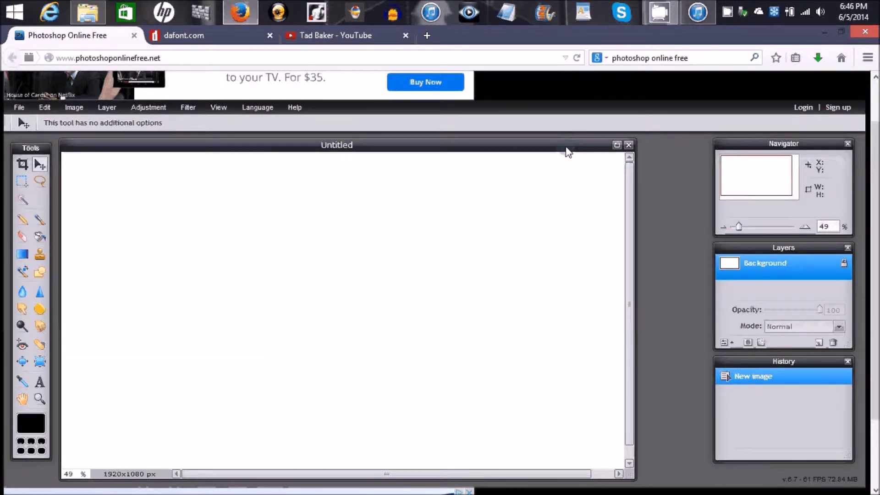
left_click_drag(566, 147, 564, 147)
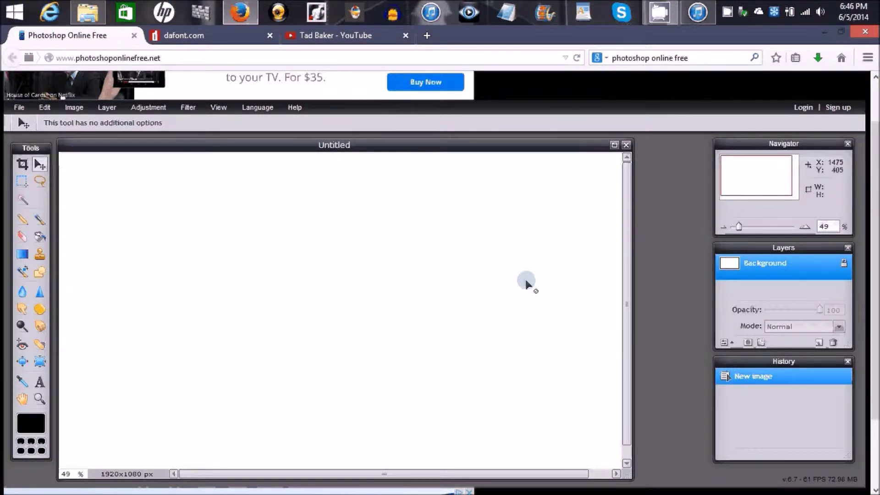
- Unlock the Background layer, add a new empty layer, and delete the white layer to leave a transparent canvas
left_click(845, 266)
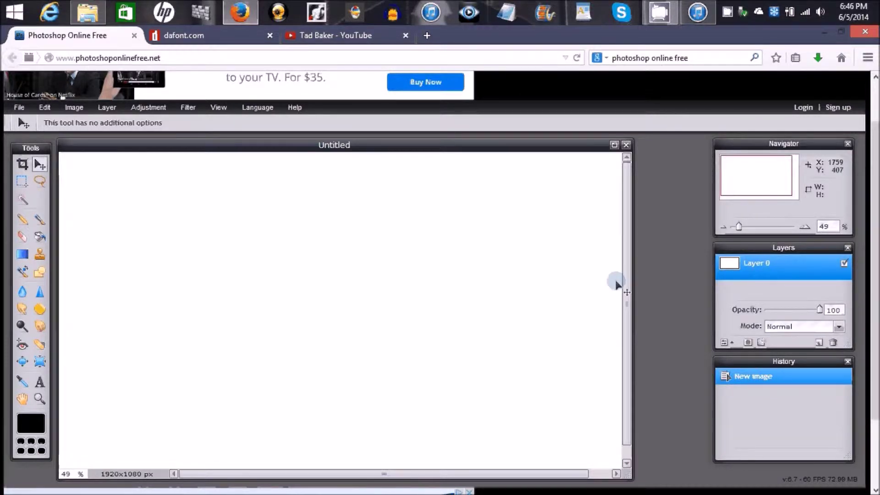
left_click(110, 108)
left_click(113, 120)
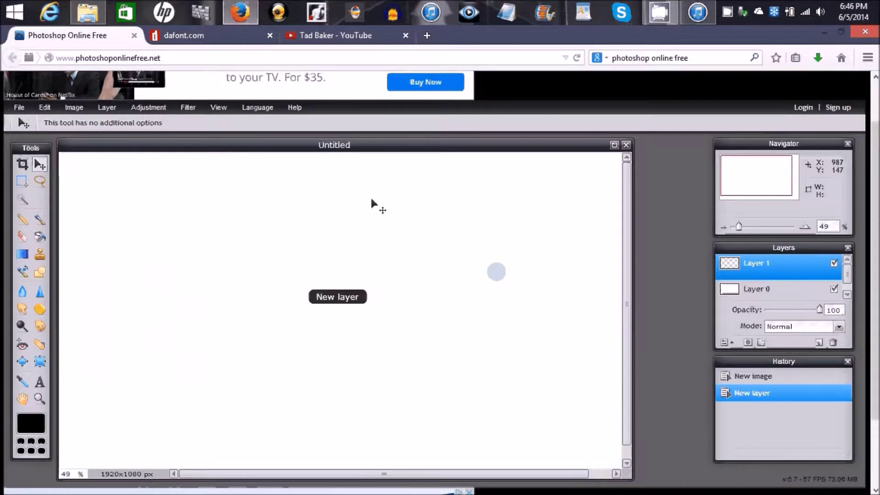
left_click(796, 290)
left_click(832, 342)
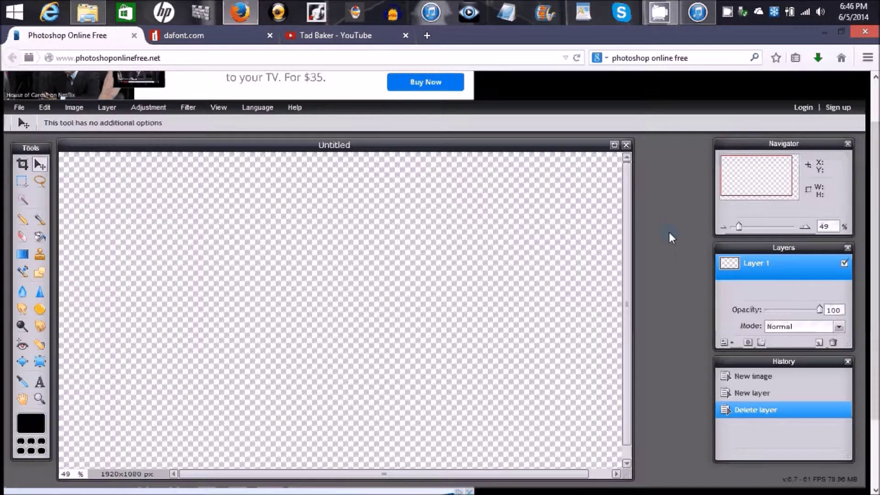
- Search dafont.com for "mailart rubberstamp", go to the font's download option, and close the dafont browser tab
left_click(229, 38)
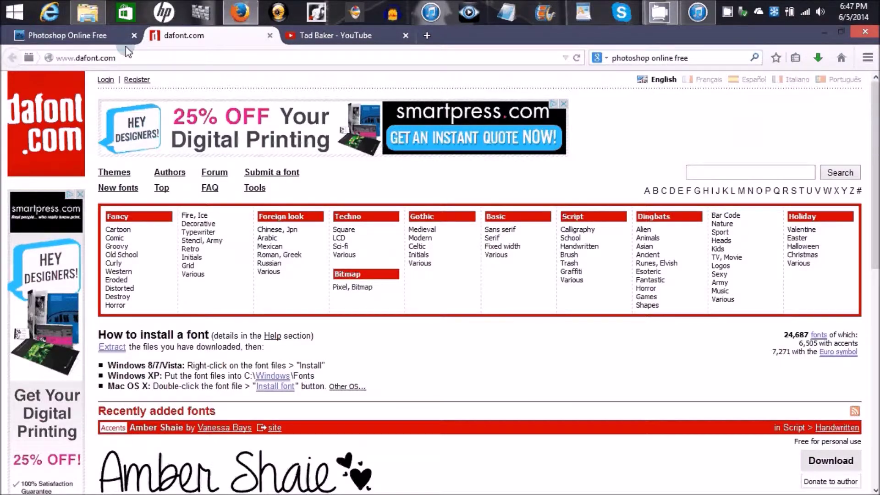
left_click(745, 172)
type("mailart ")
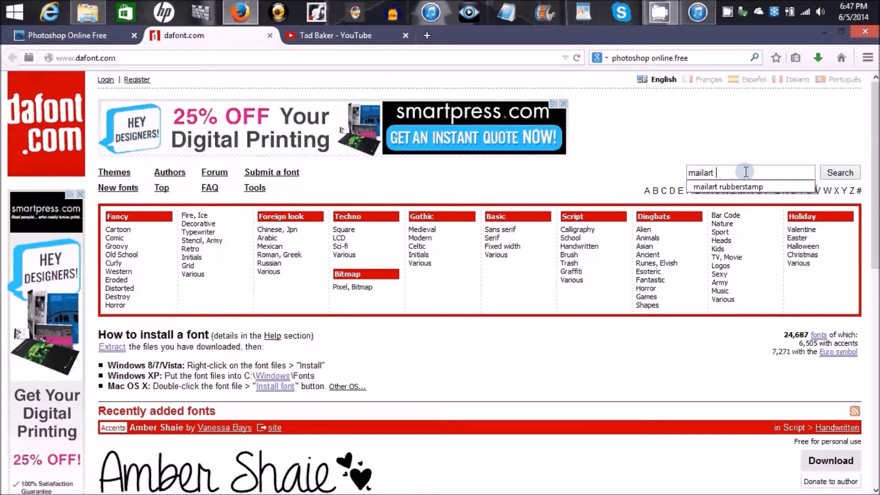
type("rubberstamp")
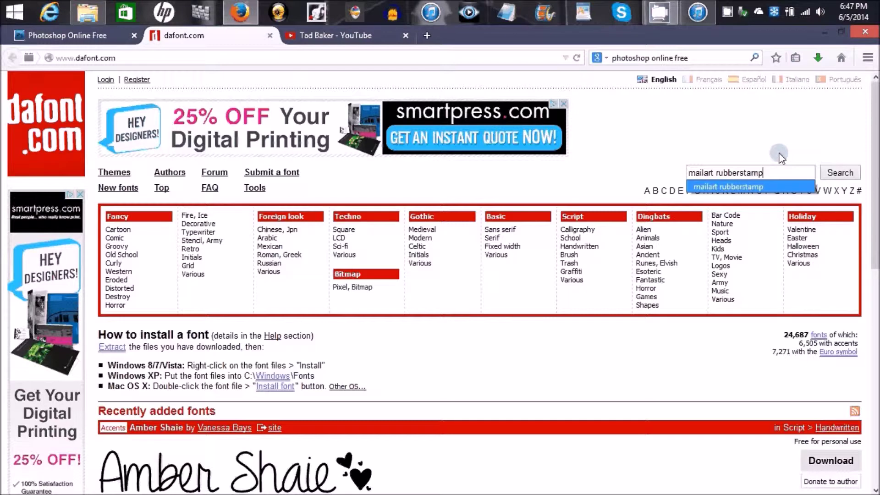
key("Return")
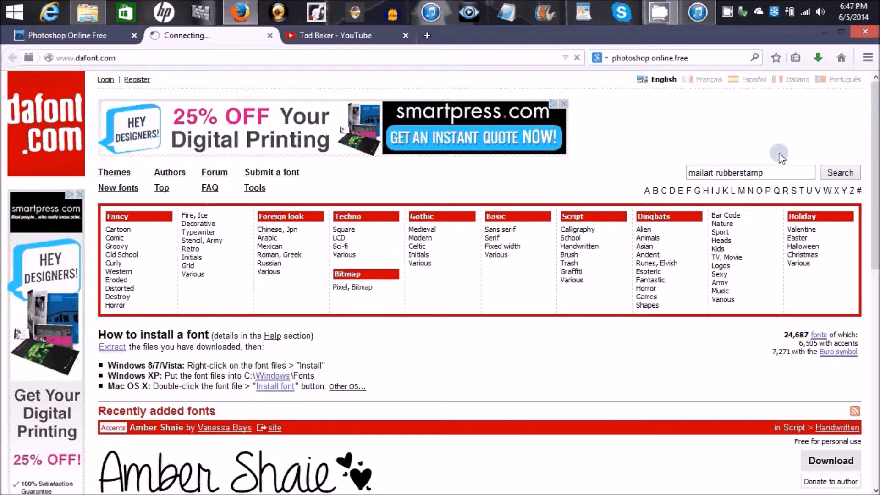
scroll(785, 156, "down", 1)
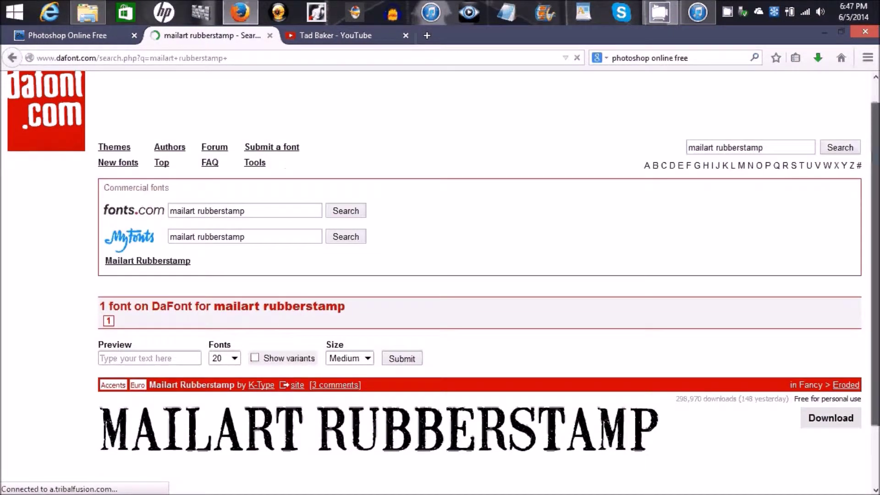
scroll(348, 380, "down", 2)
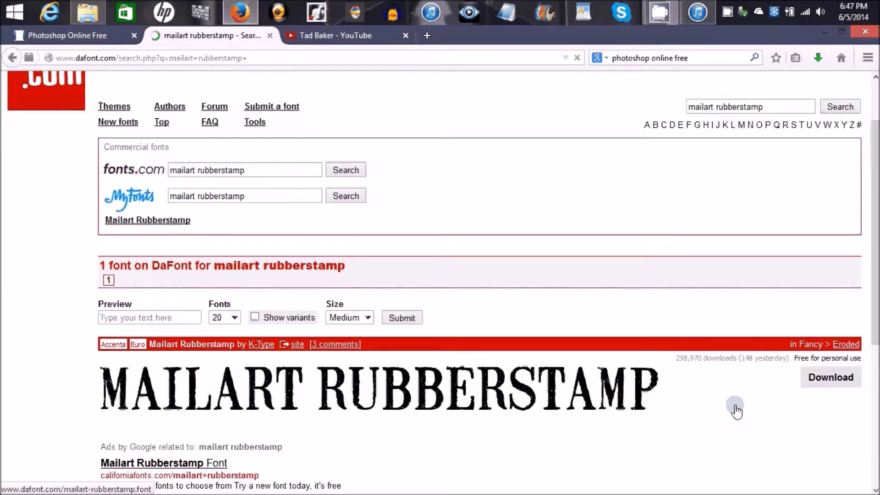
left_click(831, 383)
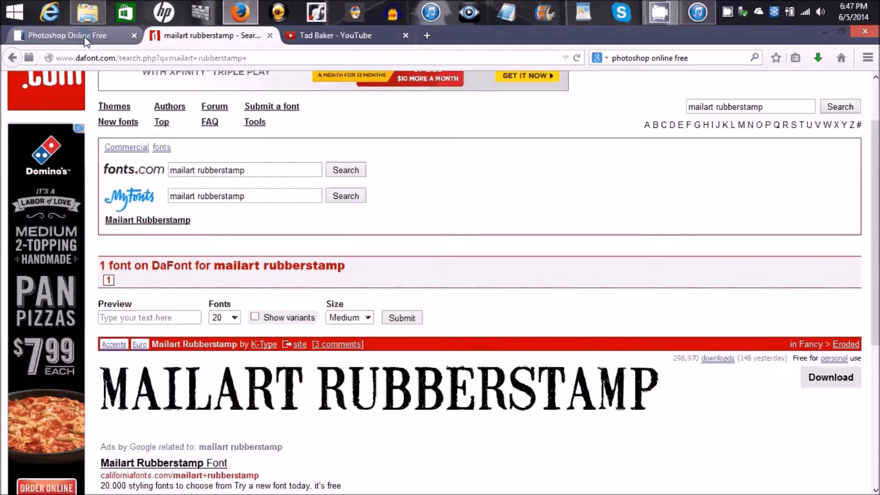
left_click(106, 40)
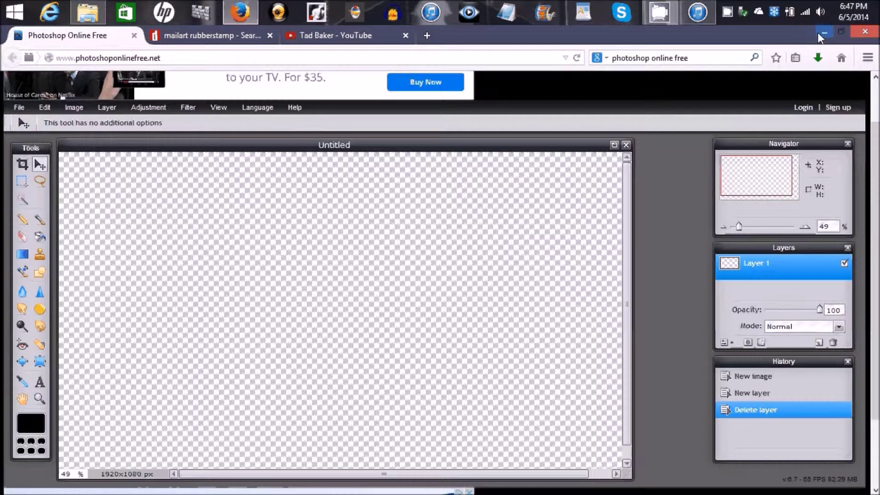
left_click(270, 35)
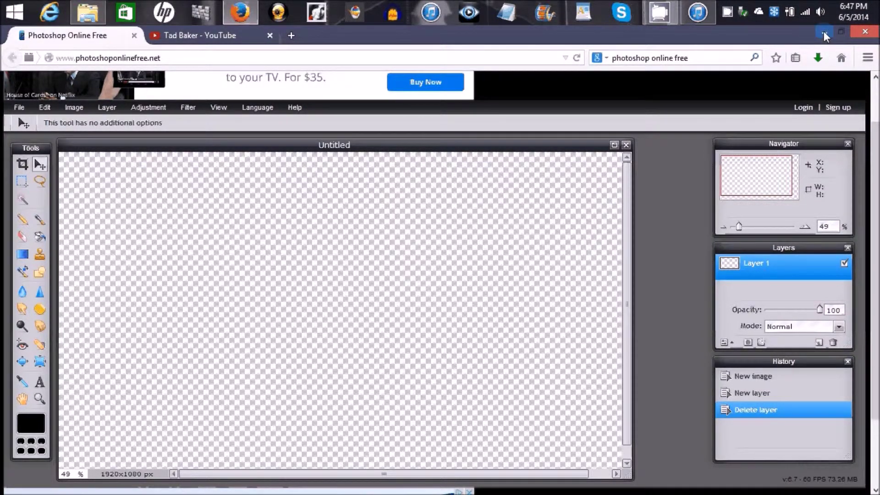
- Open headliner_no_45.zip from the full download list and examine the font, poster image and readme files inside
left_click(818, 57)
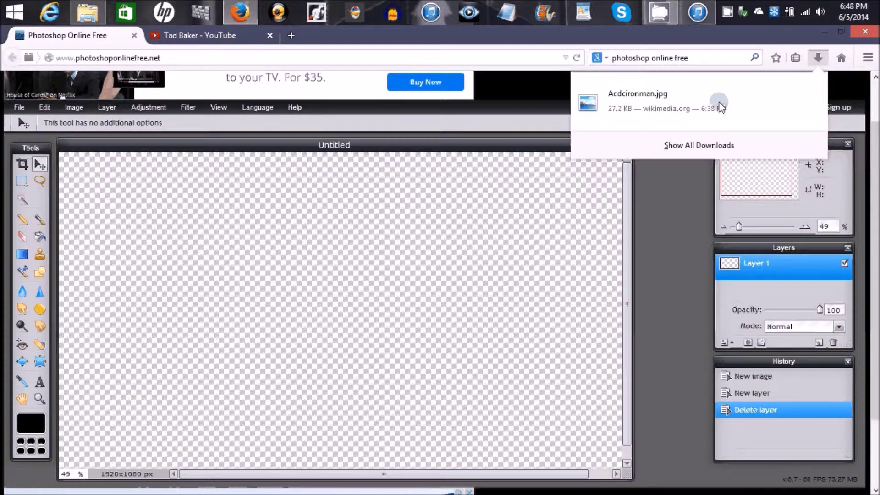
left_click(687, 144)
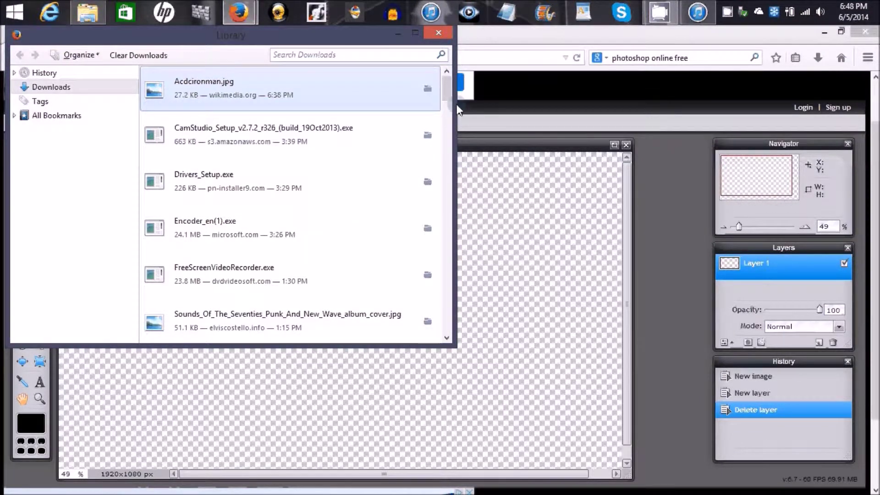
left_click_drag(447, 85, 450, 174)
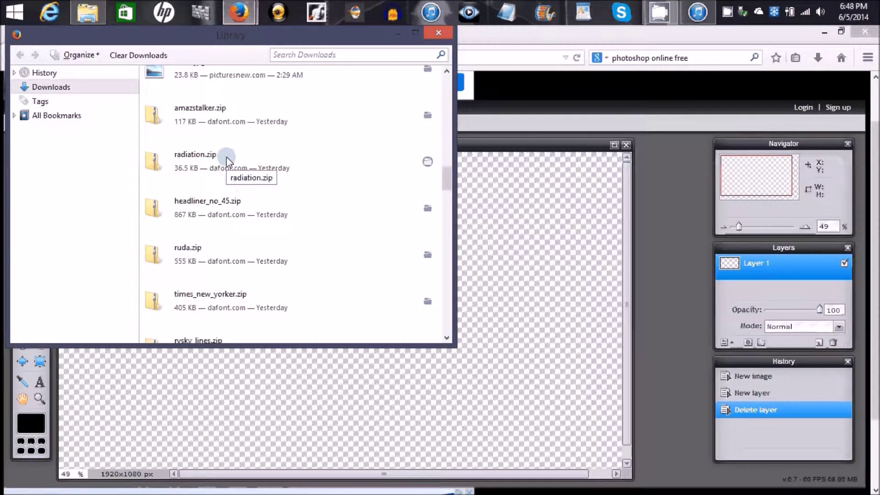
double_click(222, 202)
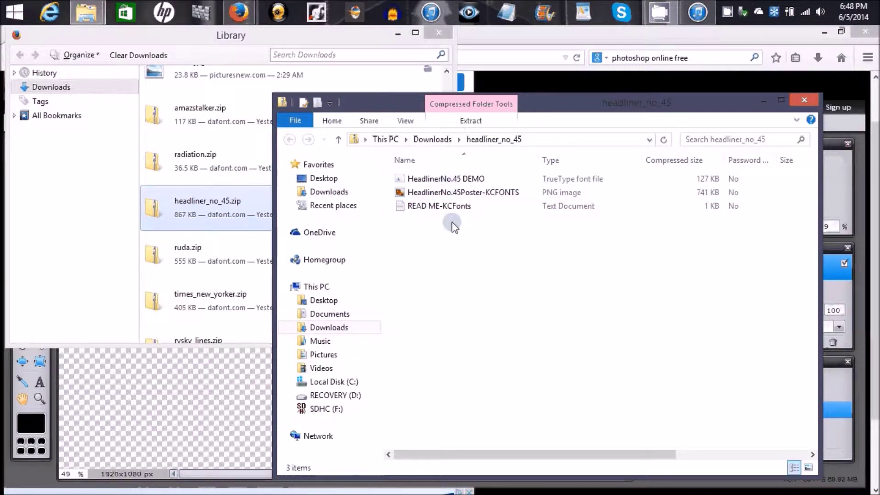
left_click(442, 180)
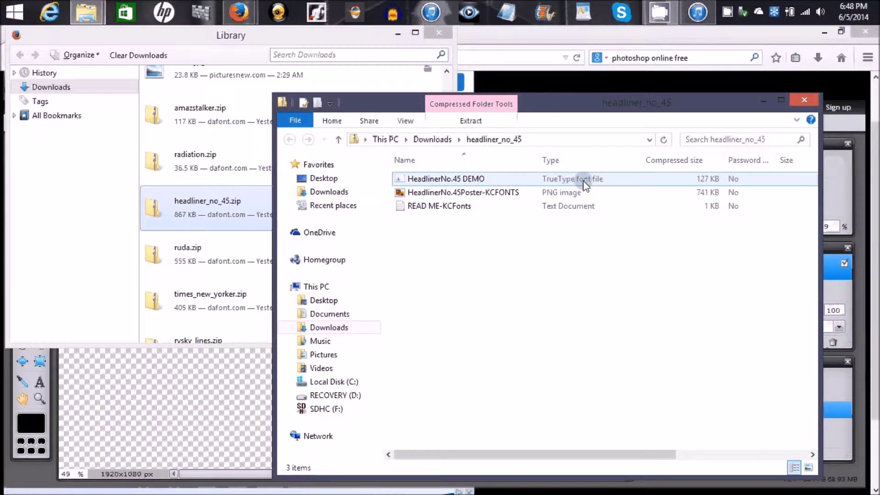
left_click(570, 192)
left_click(550, 206)
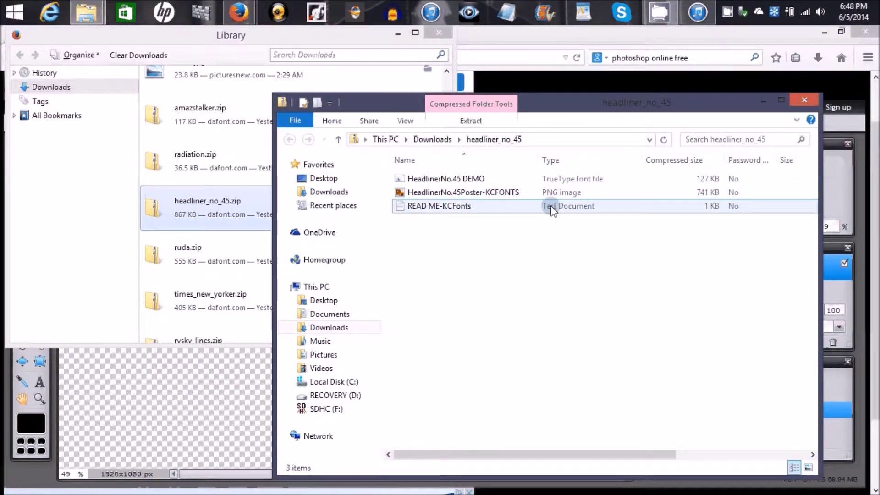
- Preview the HeadlinerNo.45 DEMO font and its install option, and close the preview, zip folder and download library windows
left_click(557, 180)
double_click(558, 178)
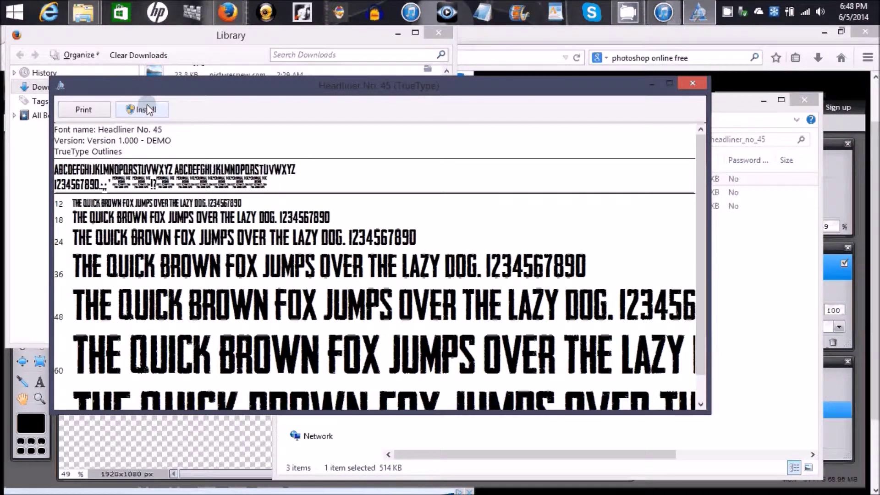
left_click(690, 84)
left_click(810, 99)
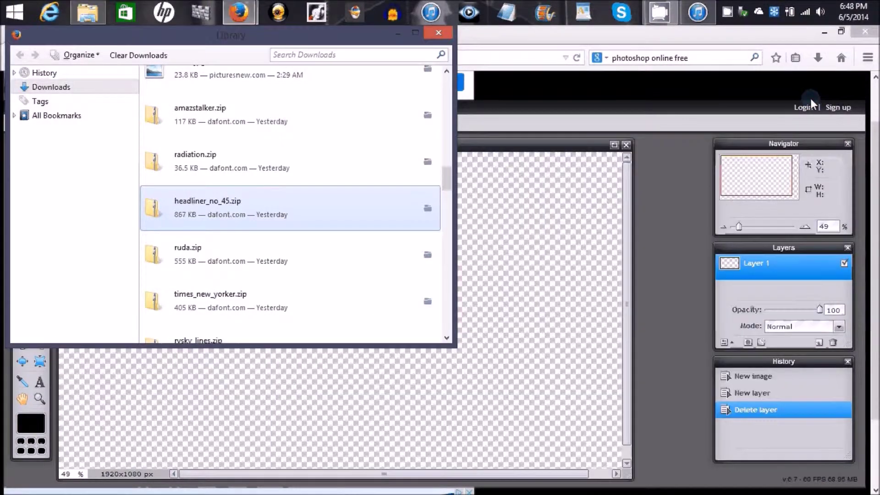
left_click(439, 34)
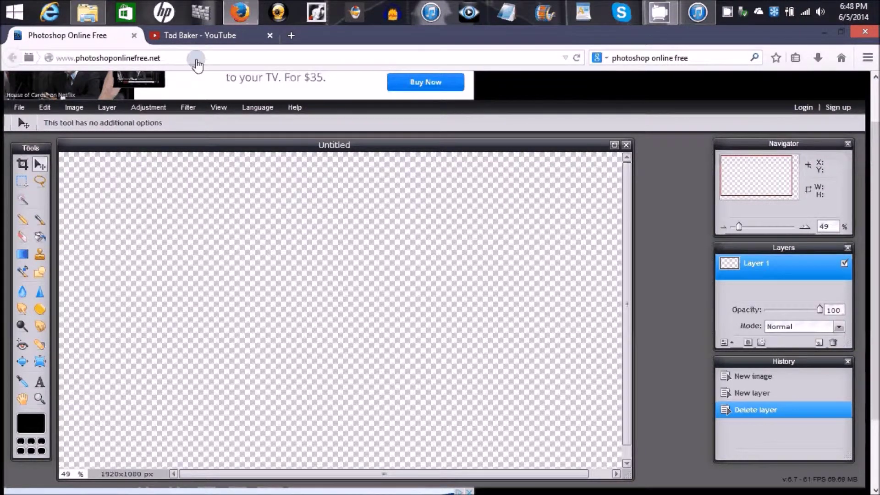
- Show the YouTube channel and the desktop wallpaper, and go through the channel's Facebook page link to the Black Eagle photos
left_click(214, 40)
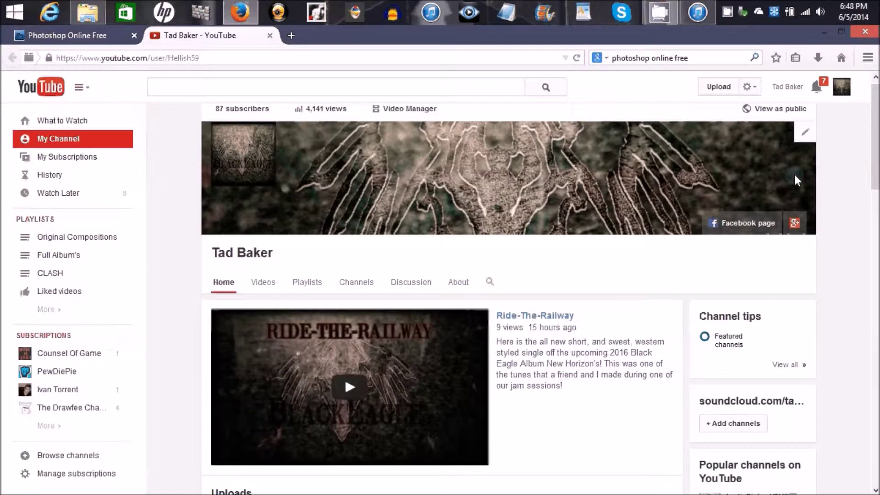
left_click(824, 31)
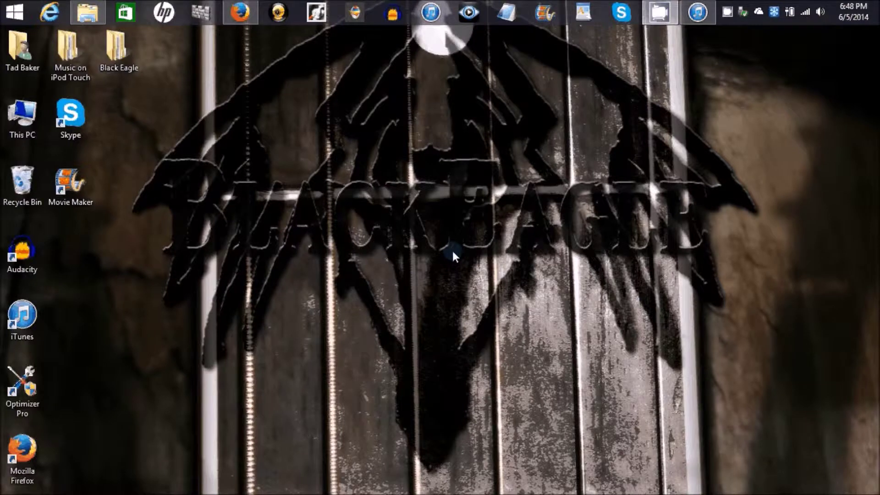
left_click(240, 13)
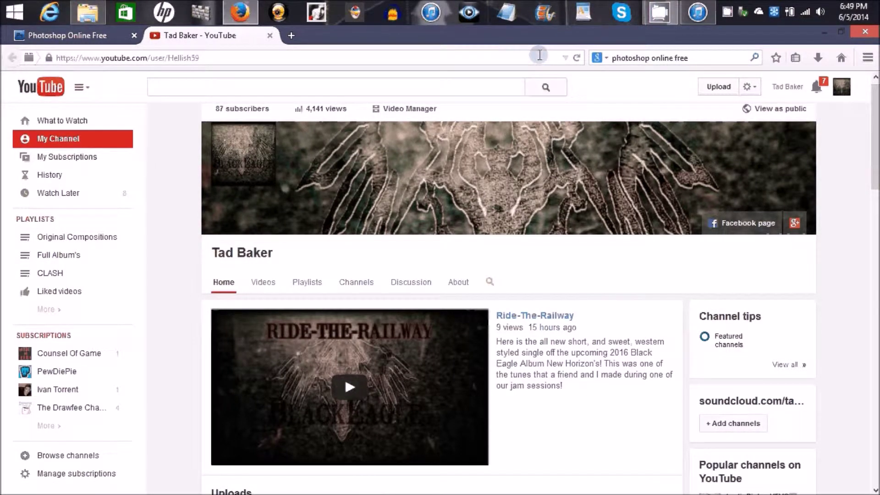
left_click(738, 228)
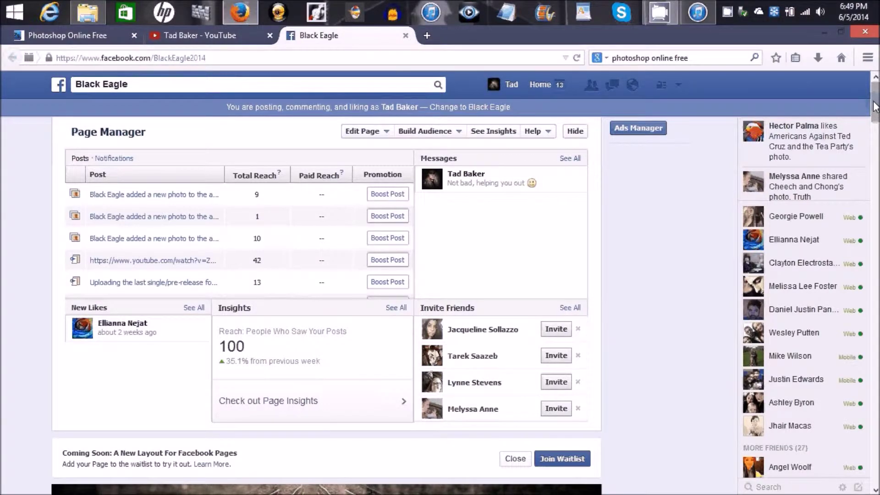
scroll(876, 107, "down", 7)
scroll(312, 305, "down", 1)
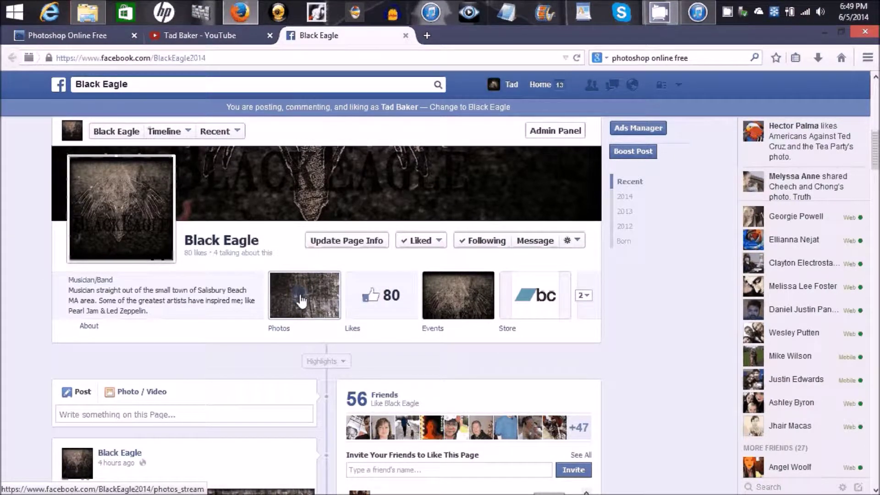
left_click(301, 300)
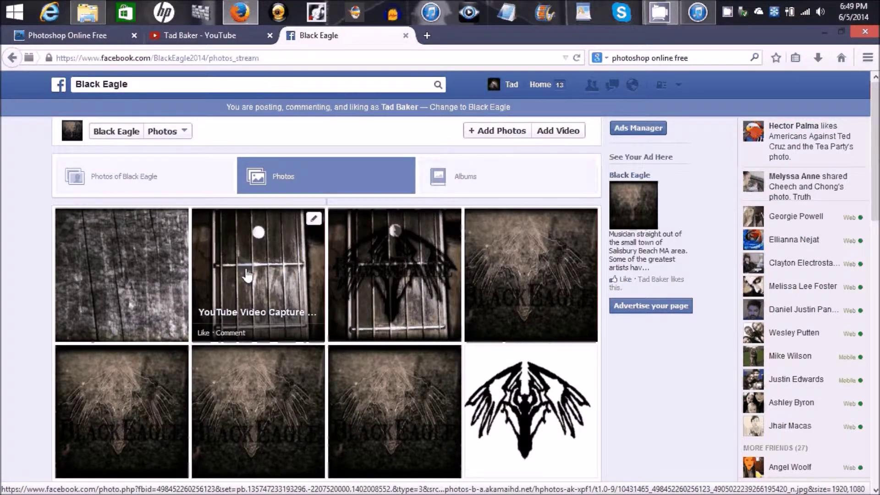
- Show the guitar photo's download option, browse the photos up to the black bone logo, and close the Facebook and YouTube pages
left_click(261, 271)
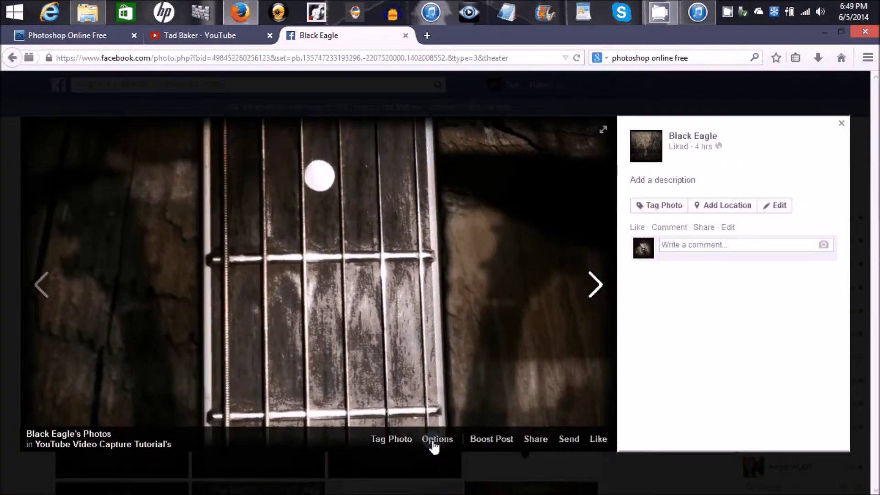
left_click(434, 444)
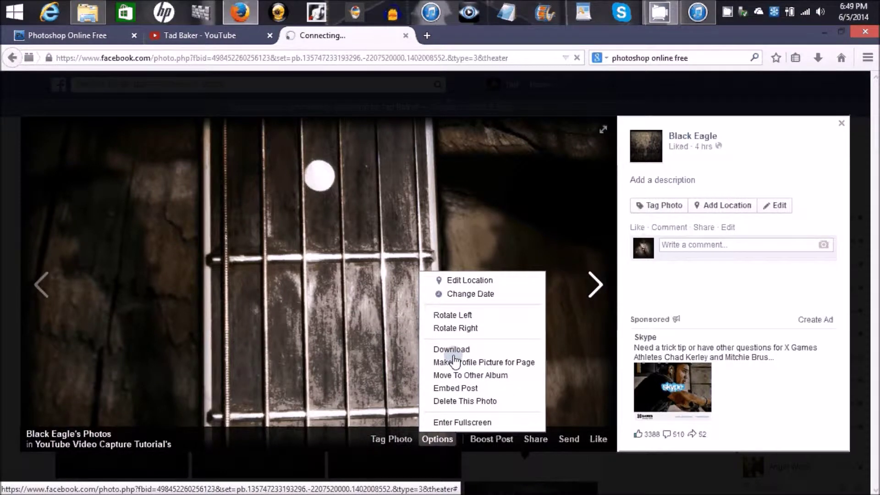
left_click(595, 289)
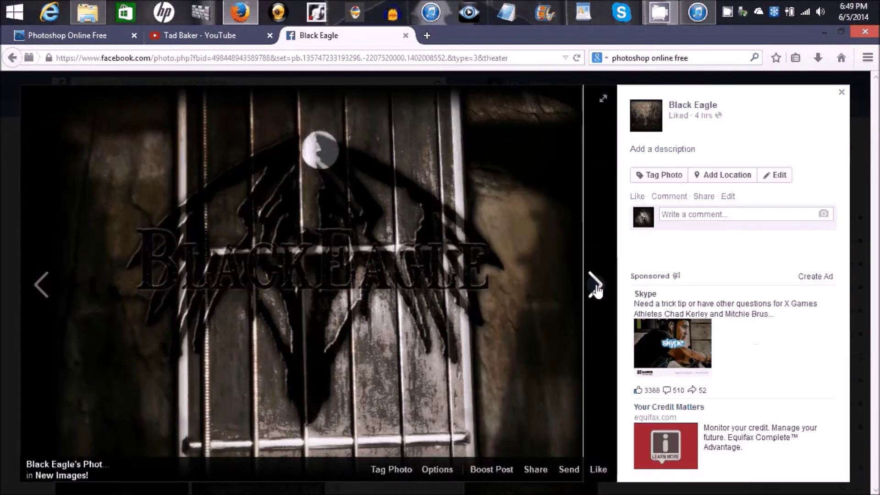
left_click(595, 289)
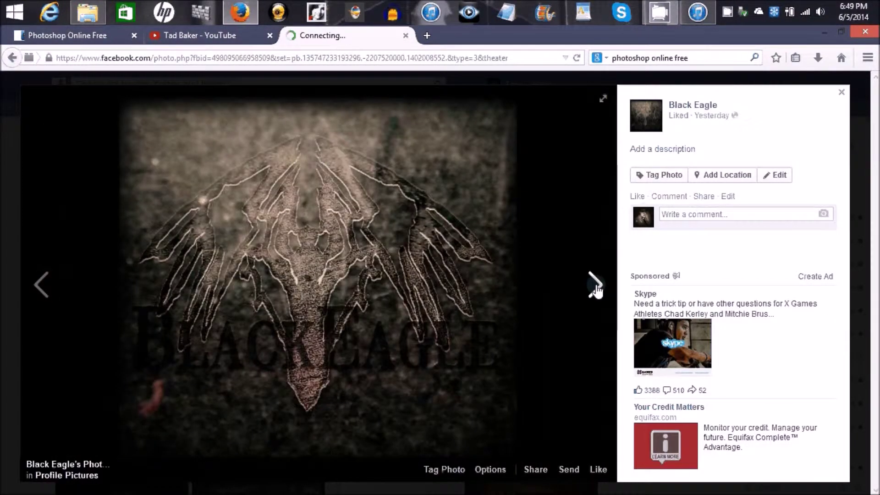
left_click(596, 289)
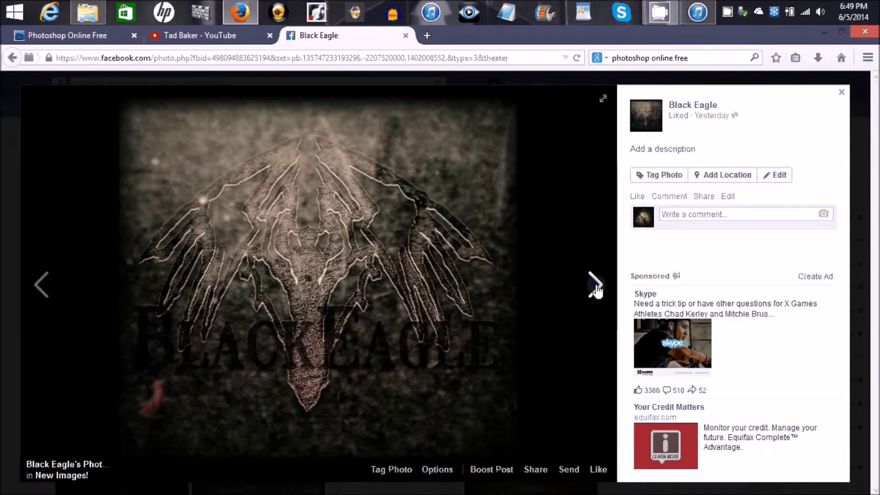
left_click(596, 289)
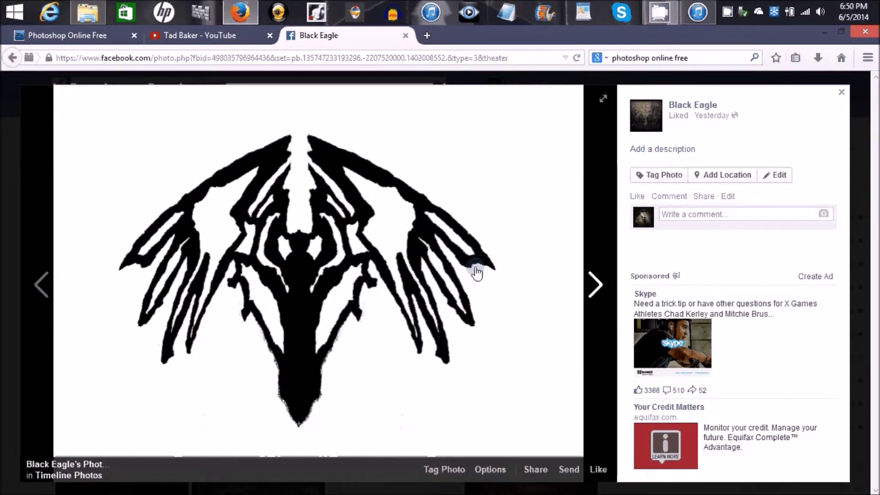
left_click(842, 93)
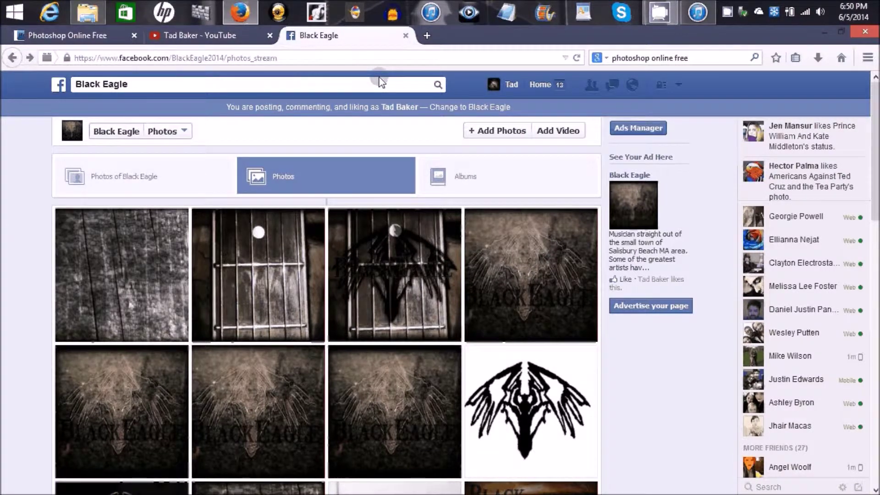
left_click(405, 35)
left_click(270, 36)
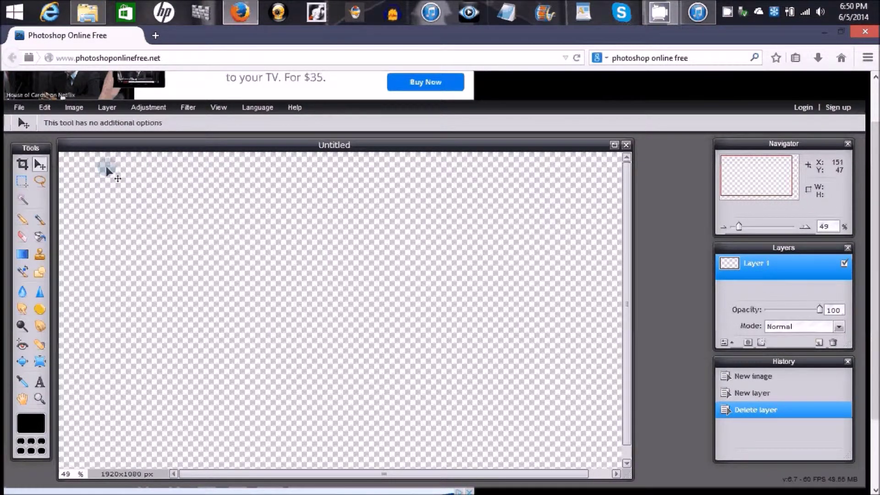
- Open the image New Black Eagle Bone Logo from the Images folder inside Black Eagle
left_click(19, 109)
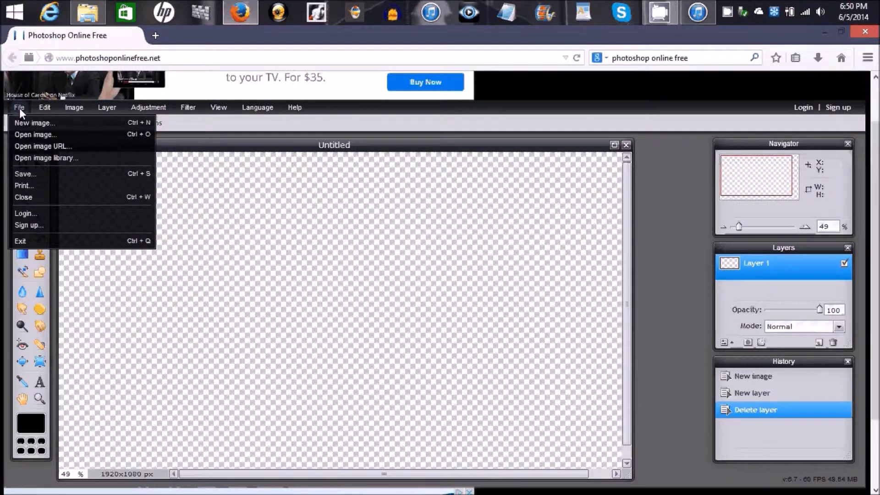
left_click(41, 134)
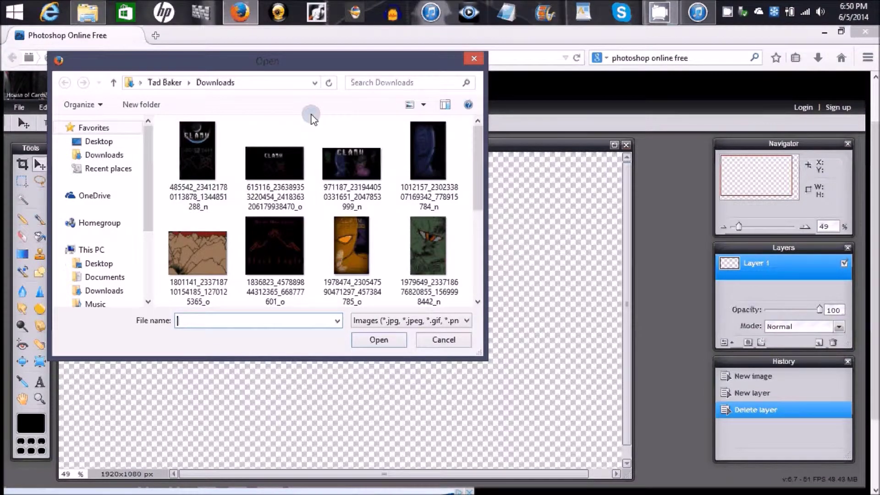
left_click(188, 83)
left_click(201, 111)
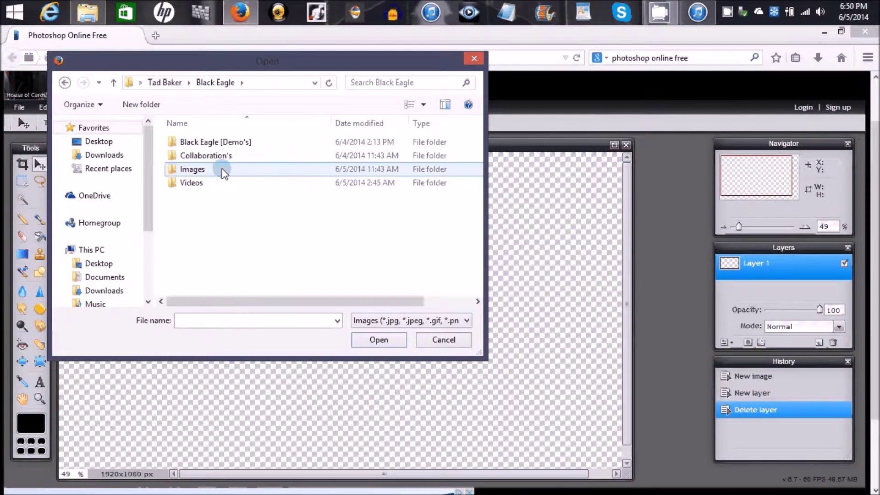
double_click(224, 170)
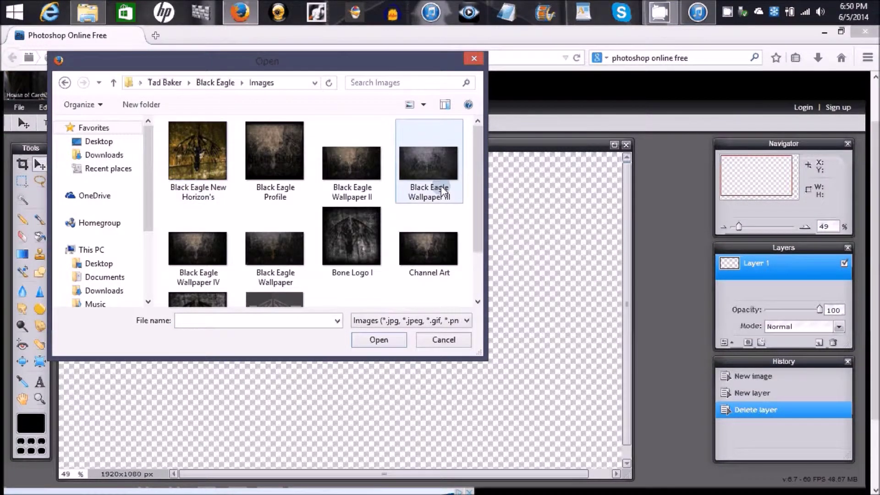
scroll(477, 192, "down", 2)
left_click(452, 262)
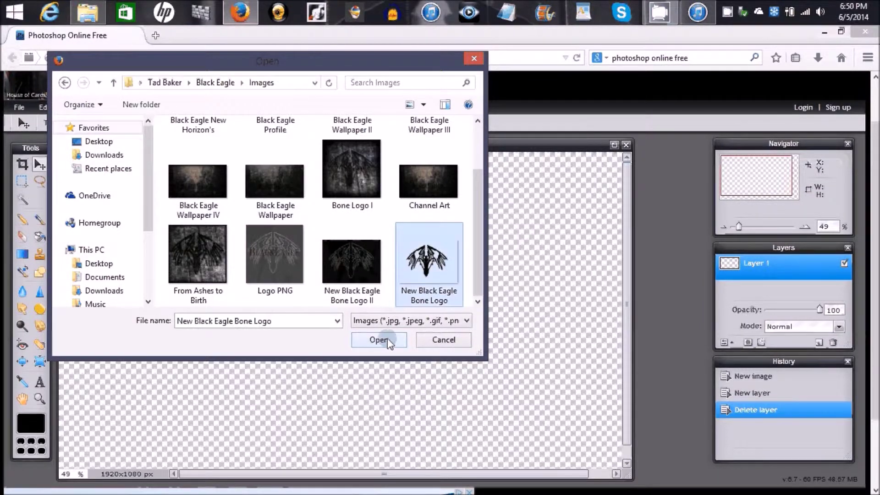
left_click(388, 341)
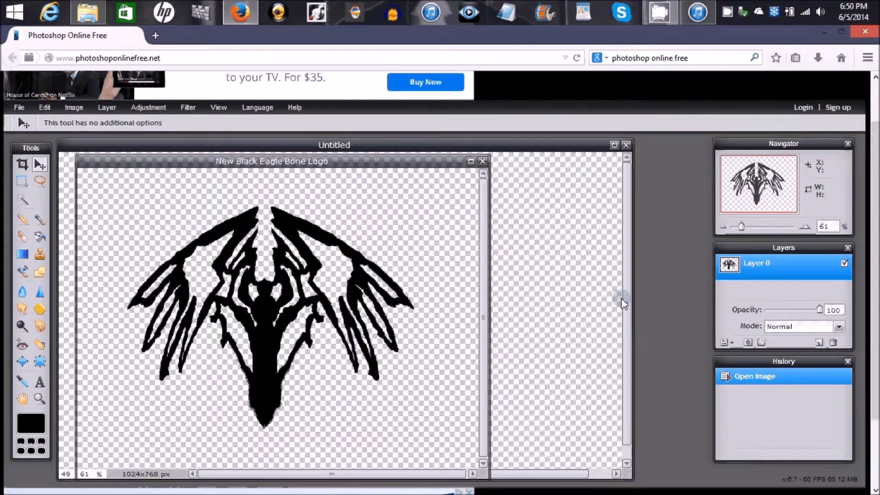
- Copy the logo layer into the Untitled image and close the separate New Black Eagle Bone Logo image
left_click_drag(747, 280, 574, 315)
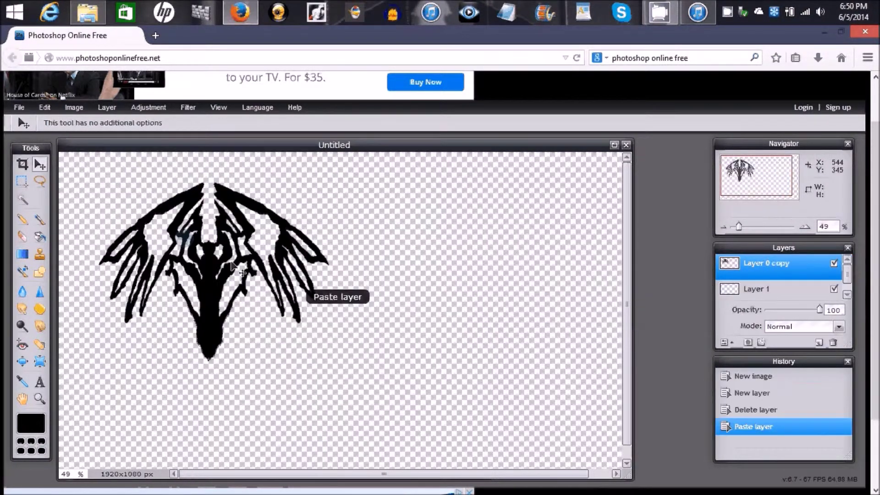
left_click_drag(135, 146, 201, 147)
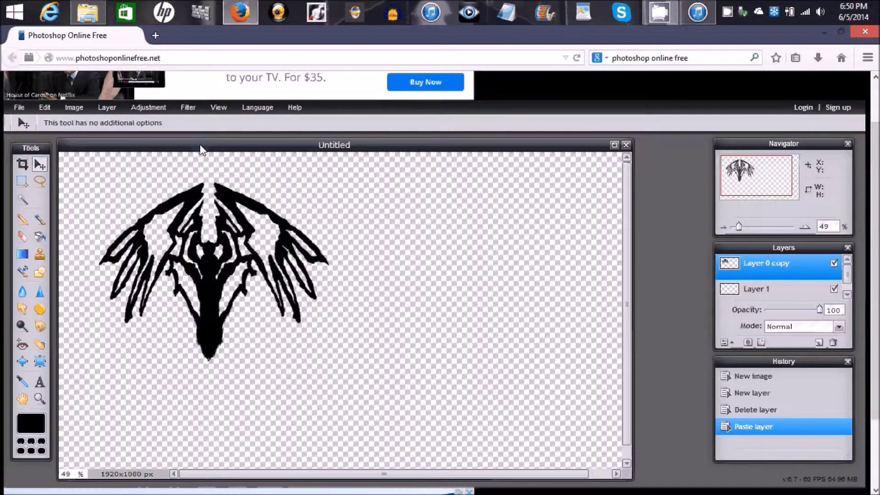
left_click(101, 173)
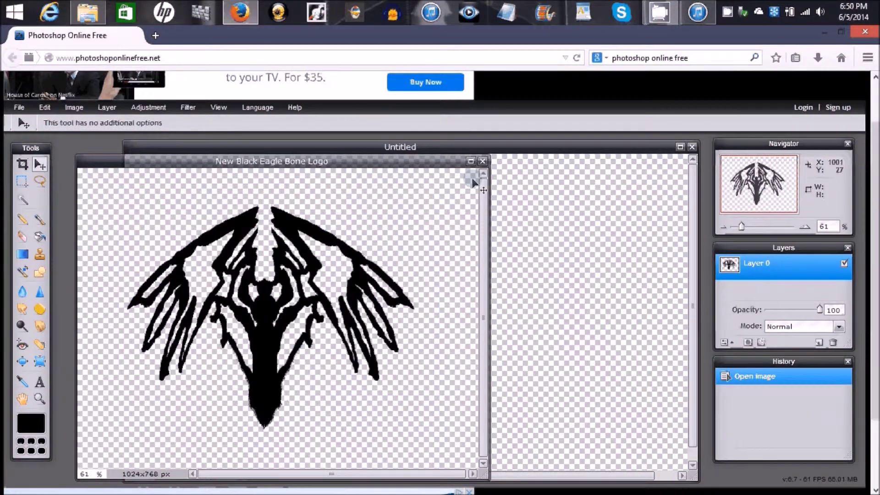
left_click(482, 161)
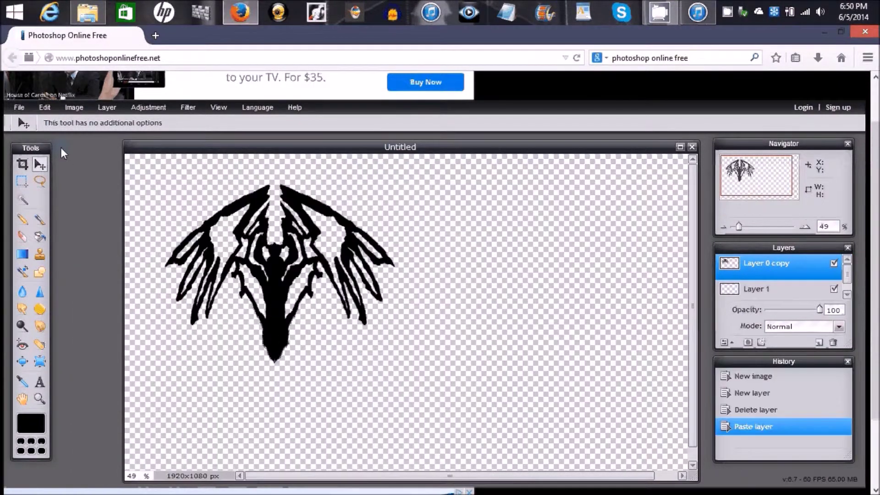
- Bring Guitar Wallpaper from the Pictures folder into the Untitled image as a new layer, and close the source image
left_click(20, 107)
left_click(26, 134)
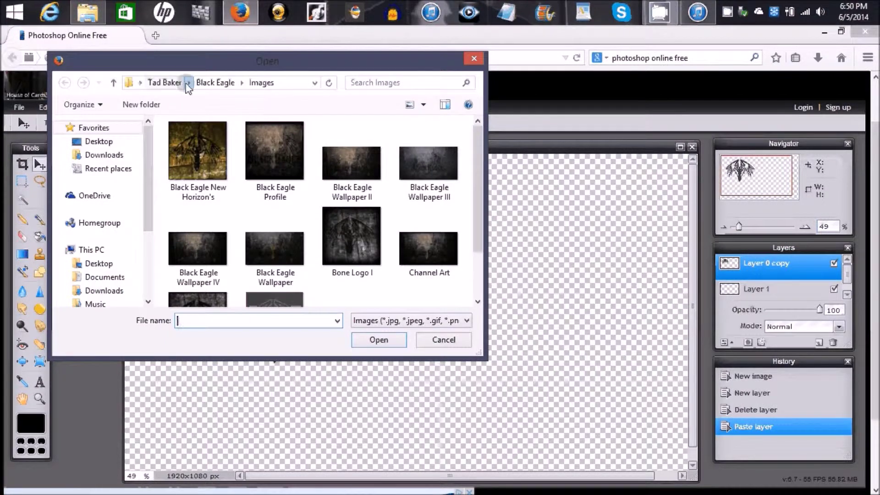
left_click(242, 84)
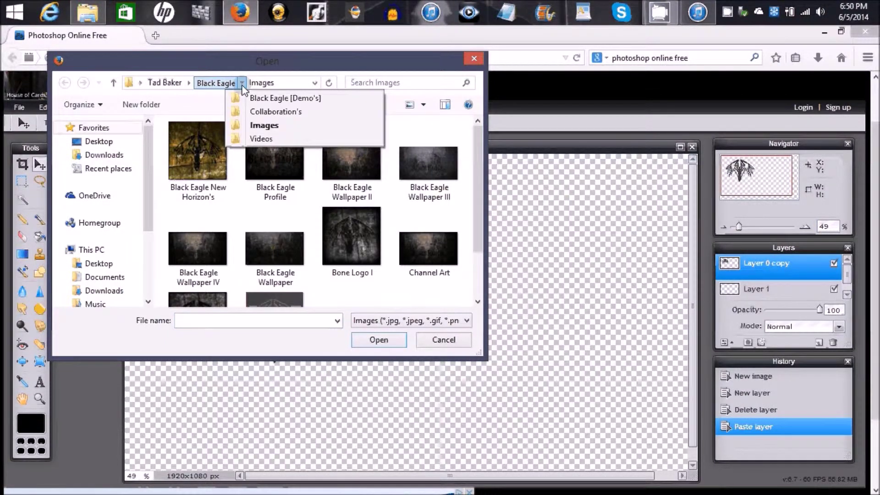
left_click(190, 84)
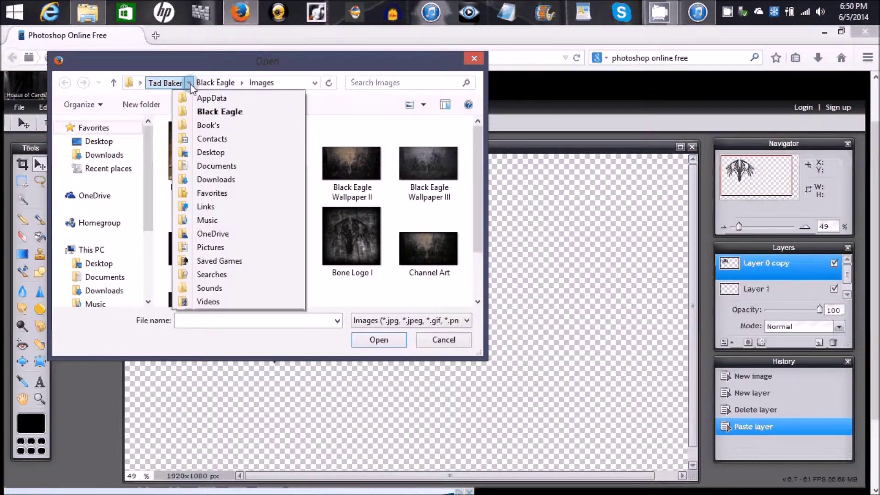
left_click(211, 247)
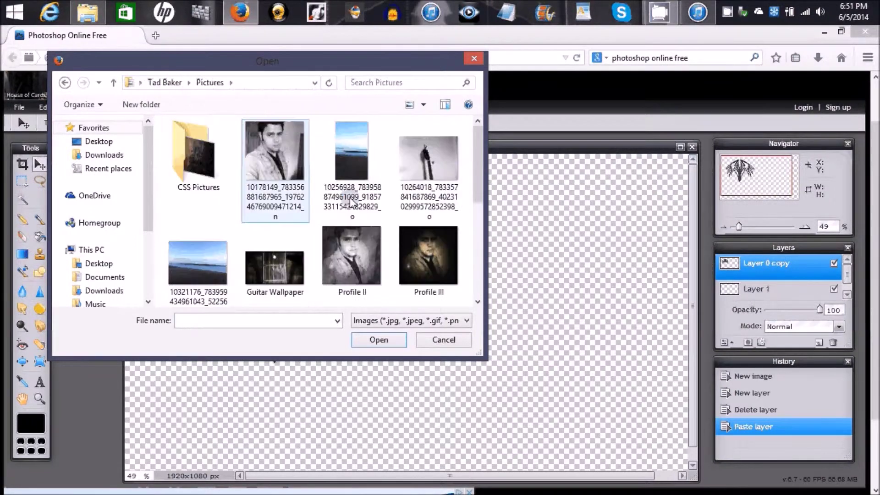
left_click(262, 280)
left_click(379, 339)
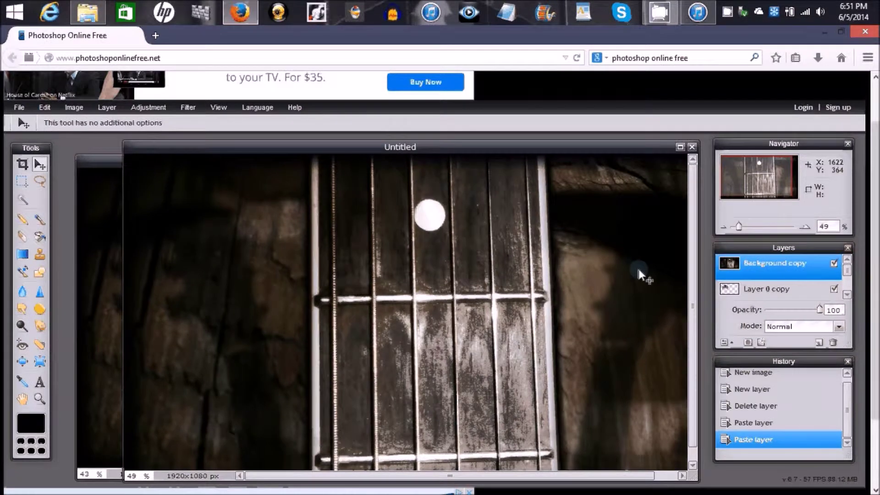
left_click(111, 159)
left_click(617, 162)
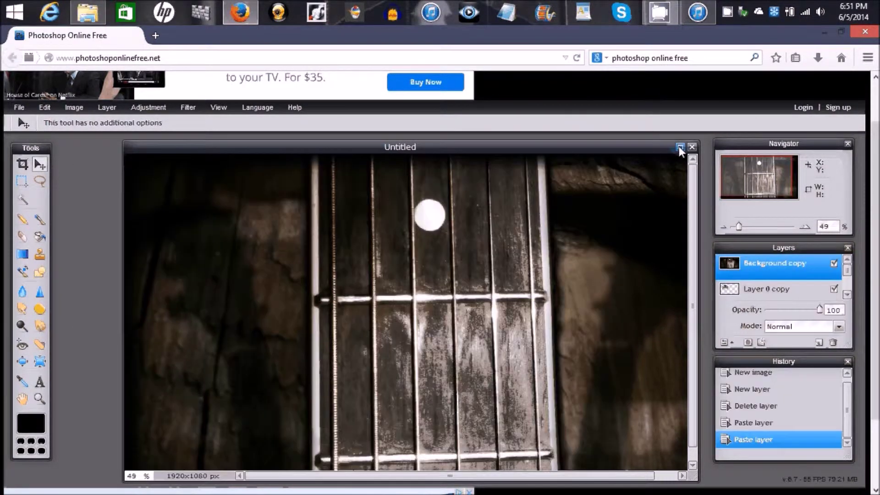
- Maximize the Untitled image window and move the Navigator, Layers and History panels outward, clear of the picture
left_click(680, 148)
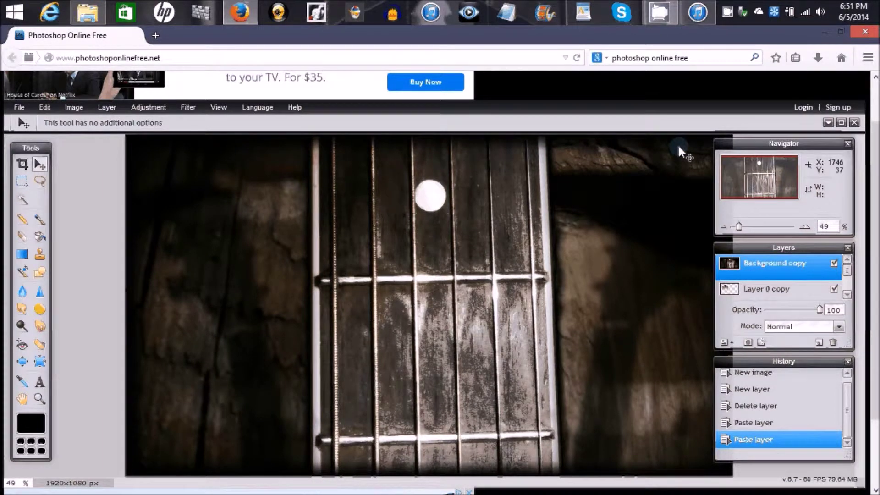
left_click_drag(795, 141, 815, 141)
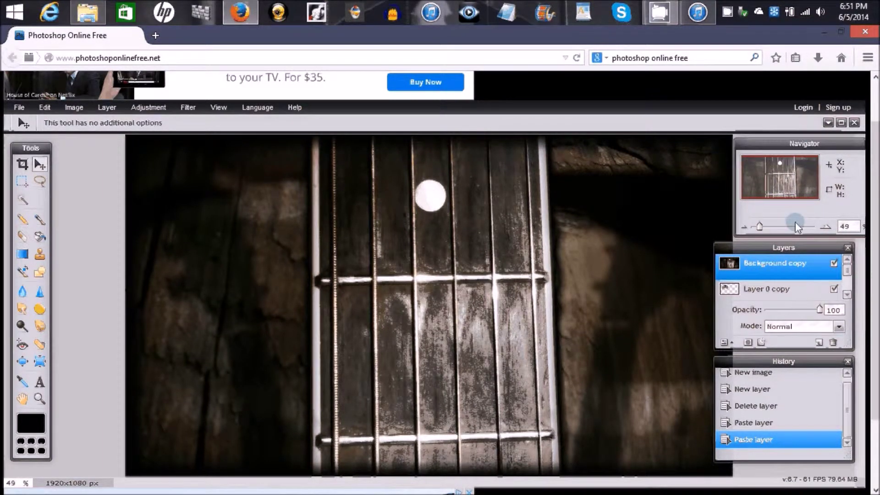
left_click_drag(791, 246, 809, 243)
left_click_drag(772, 365, 793, 359)
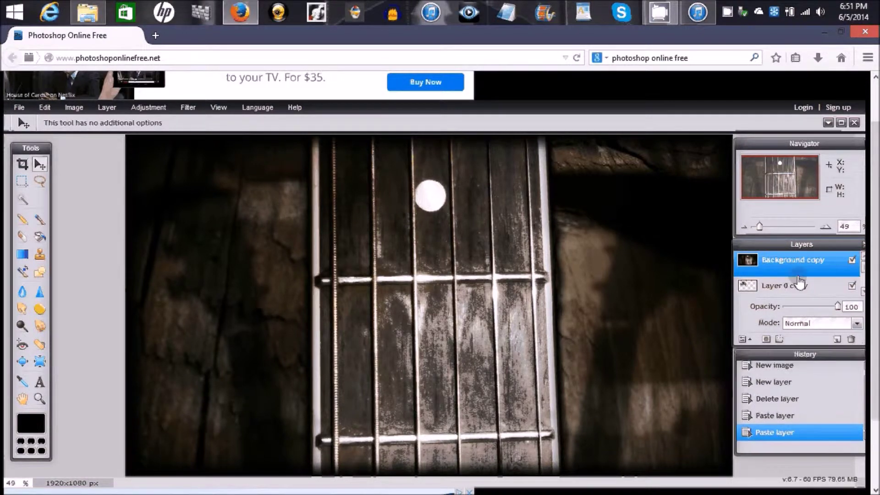
- Move the logo layer, Layer 0 copy, above the guitar layer, Background copy, in the layer order
left_click_drag(800, 283, 810, 261)
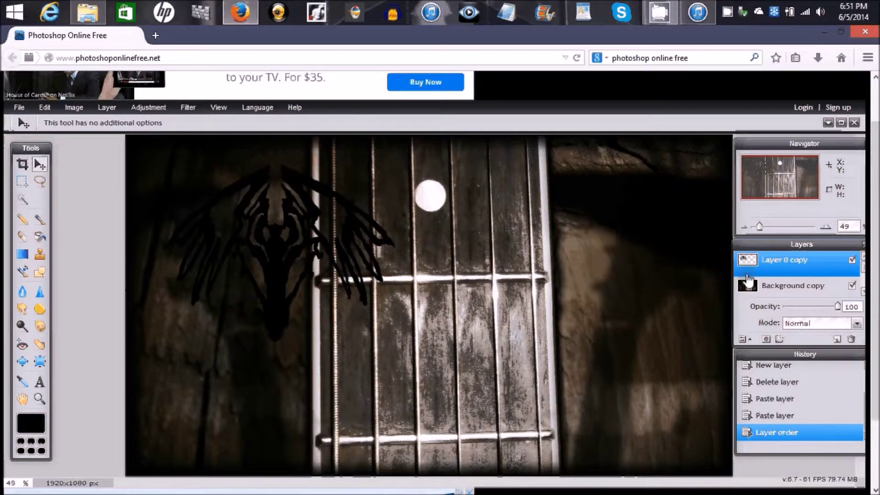
- Free-transform the logo layer to enlarge it proportionally, centre it over the guitar neck, and apply the changes
left_click(107, 109)
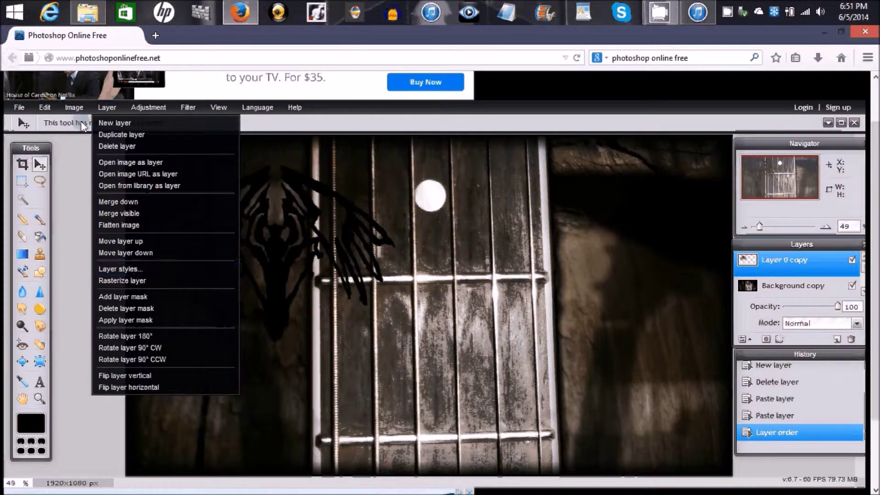
left_click(44, 107)
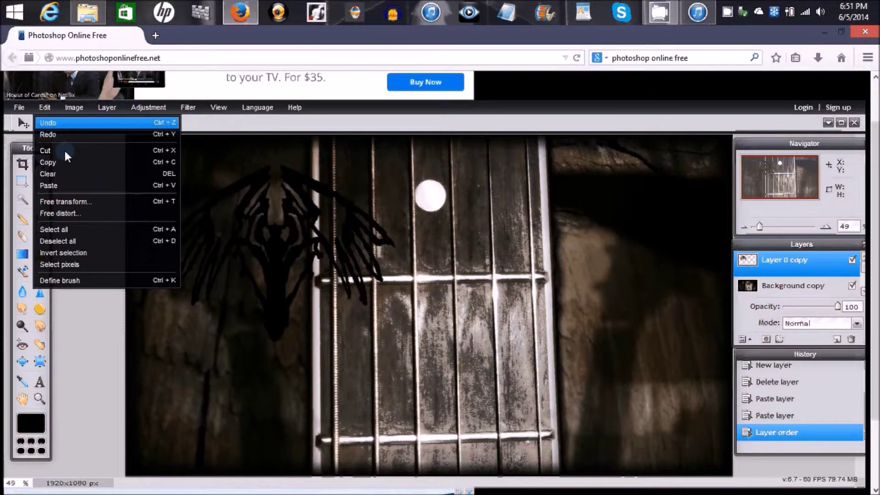
left_click(79, 330)
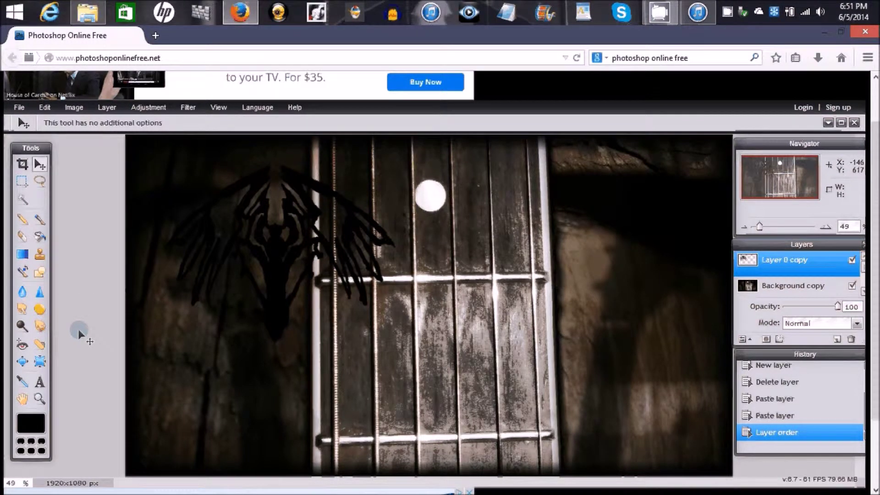
key("ctrl+t")
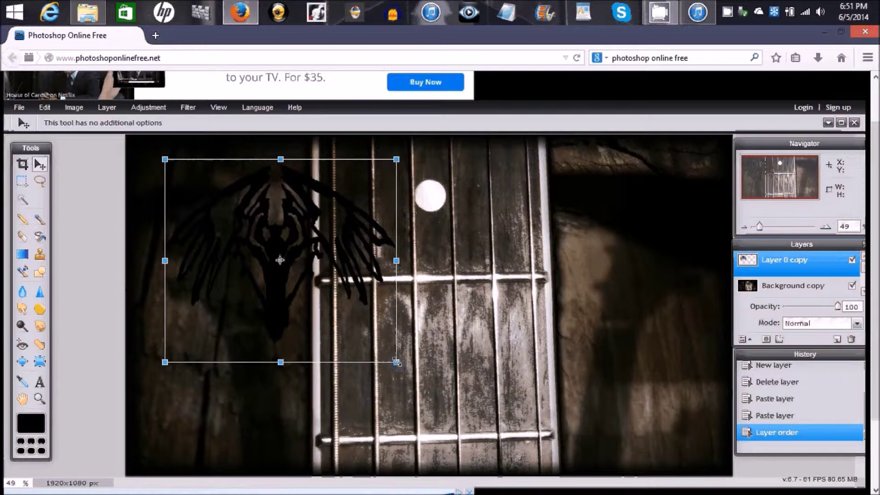
left_click_drag(397, 362, 434, 411)
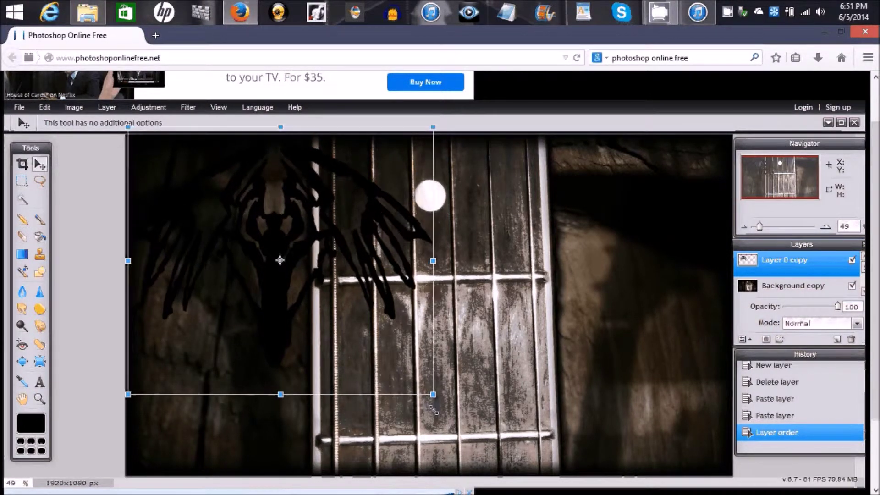
left_click_drag(276, 281, 421, 318)
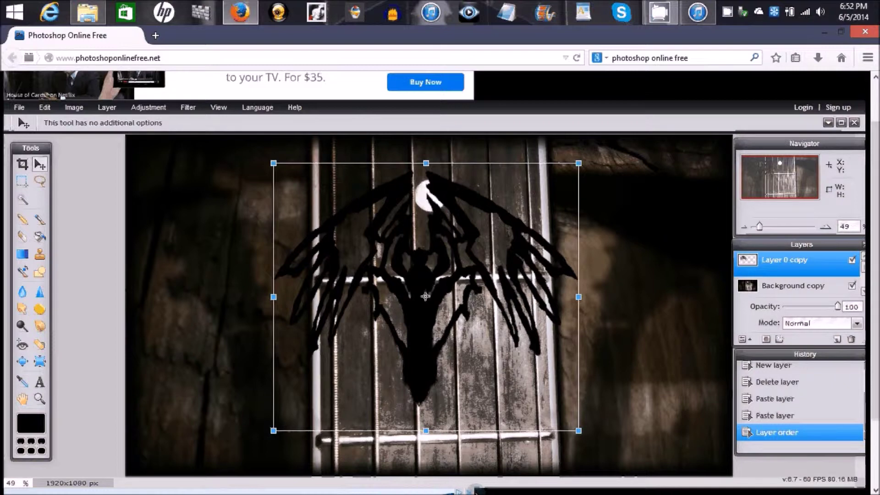
left_click_drag(337, 280, 383, 284)
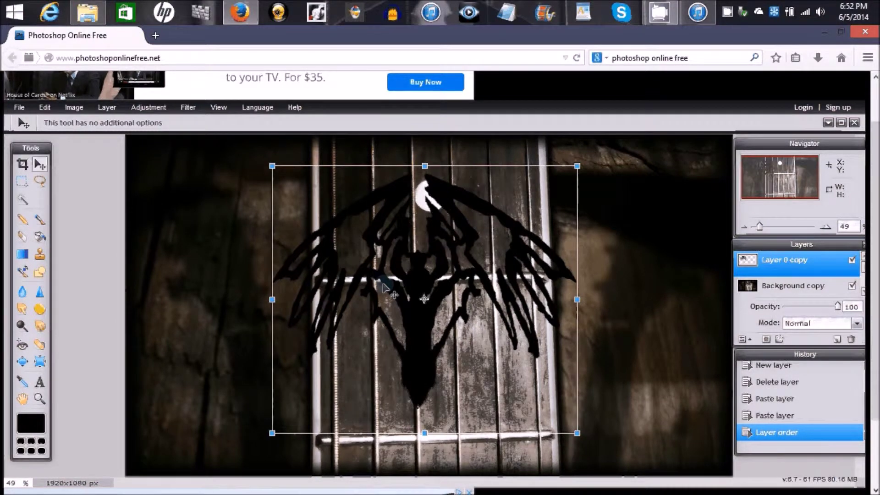
left_click(660, 225)
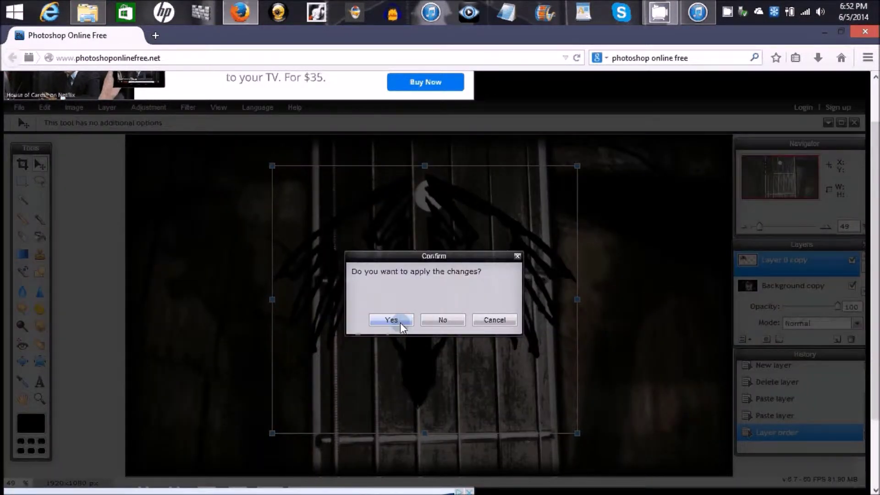
left_click(401, 323)
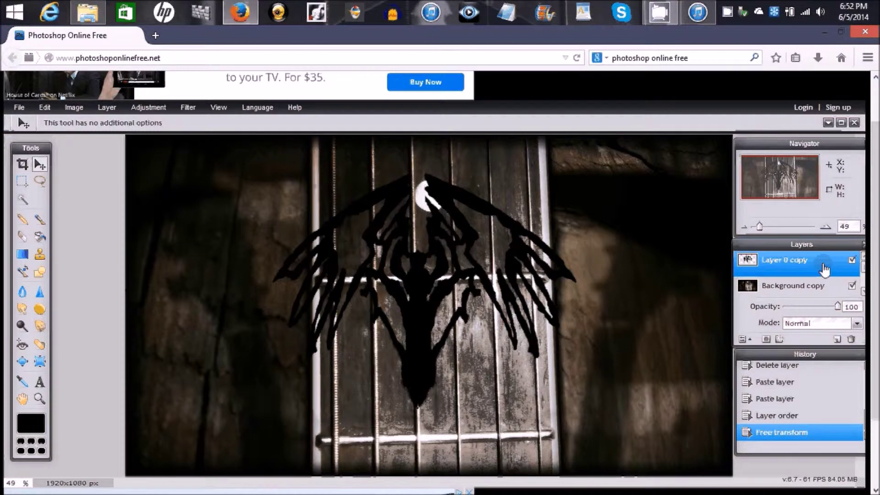
- Add a Bevel layer style to the logo layer with distance 2 and size 1
right_click(825, 269)
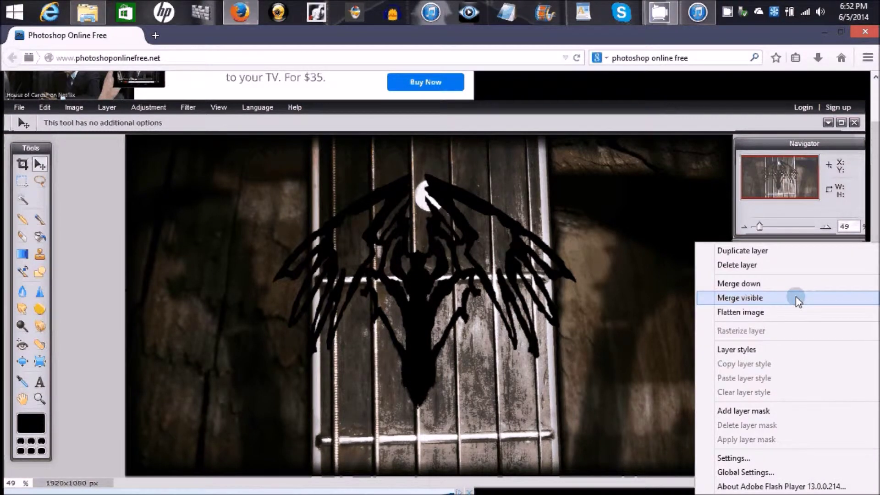
left_click(736, 349)
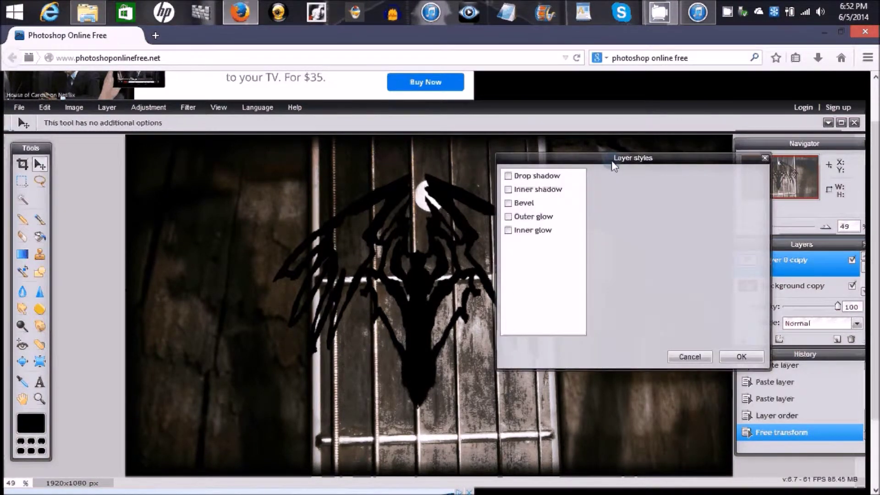
left_click_drag(614, 166, 658, 159)
left_click(568, 197)
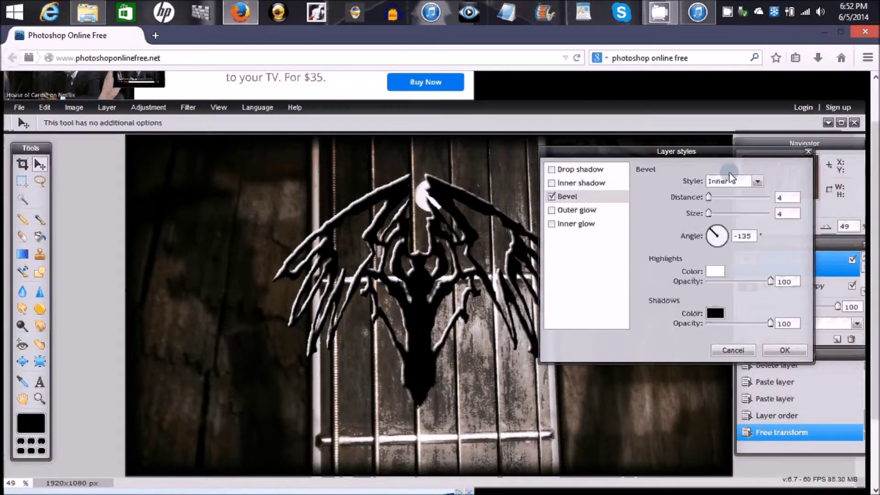
double_click(786, 198)
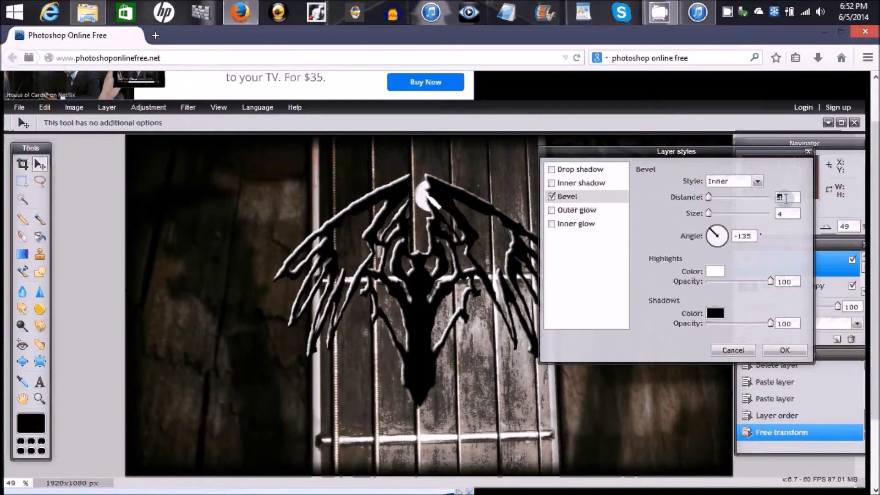
type("2")
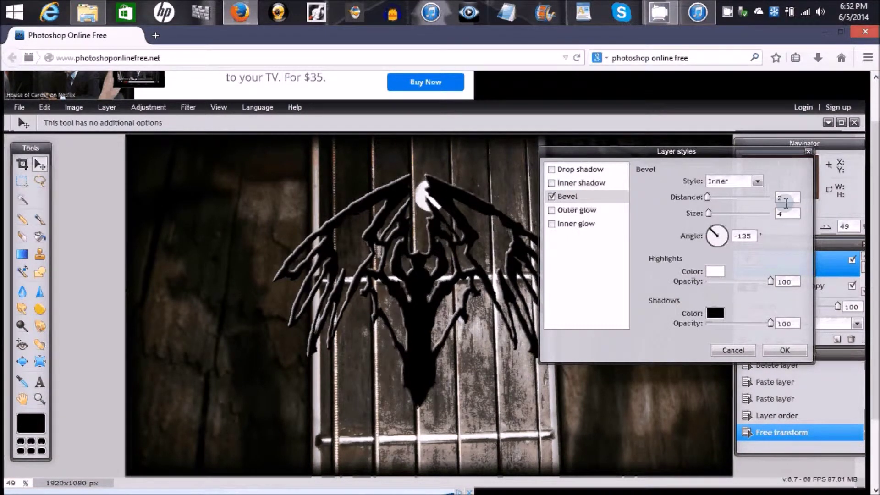
double_click(788, 216)
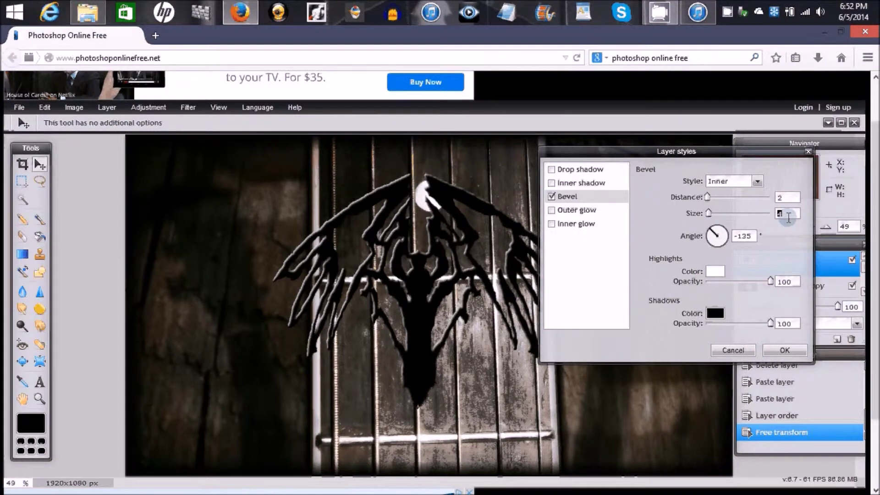
type("1")
- Set the logo's bevel style to Outer and its angle to -150°
left_click(757, 181)
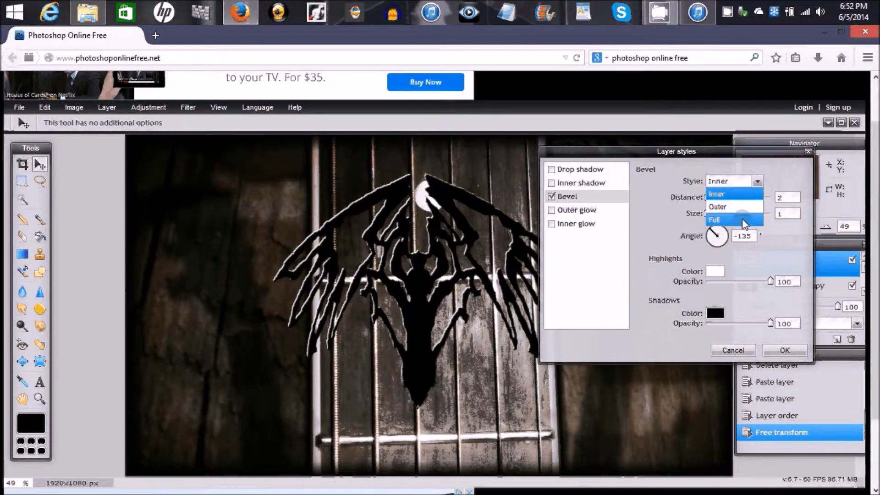
left_click(742, 209)
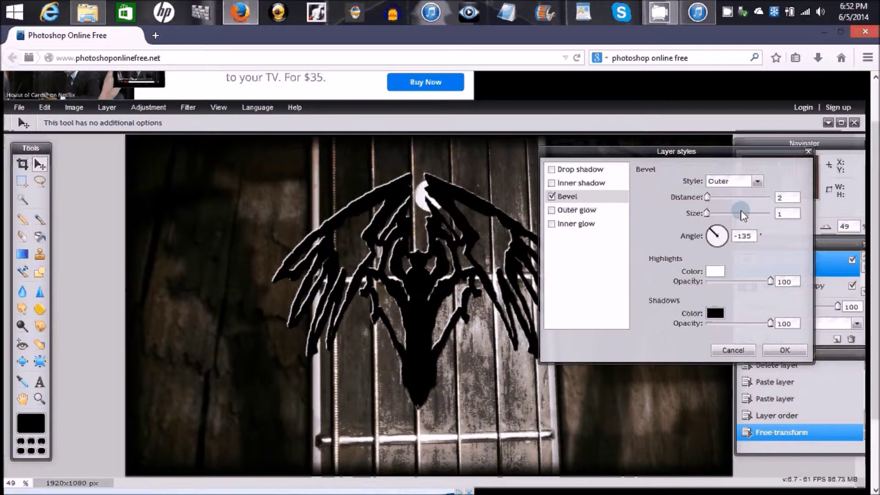
left_click(758, 181)
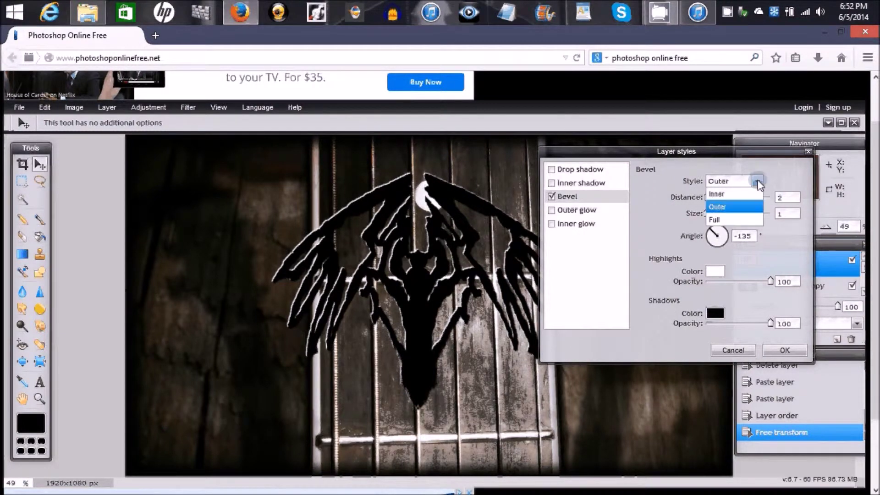
left_click(749, 236)
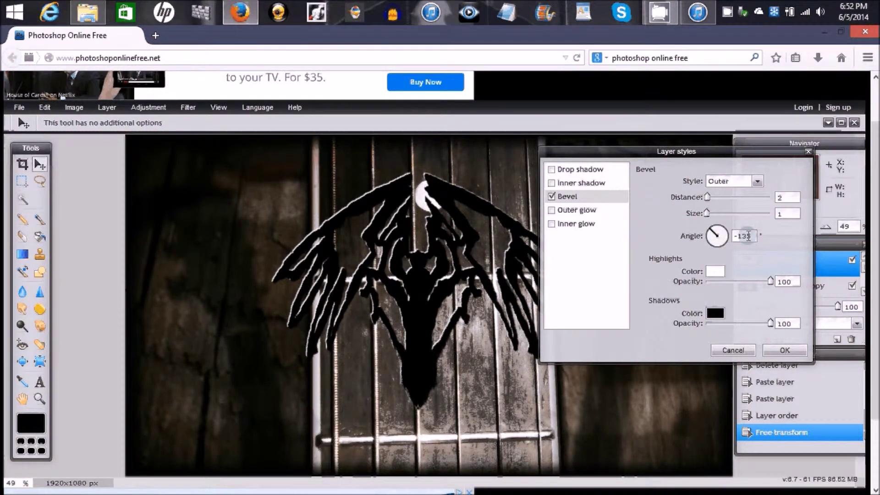
left_click(754, 236)
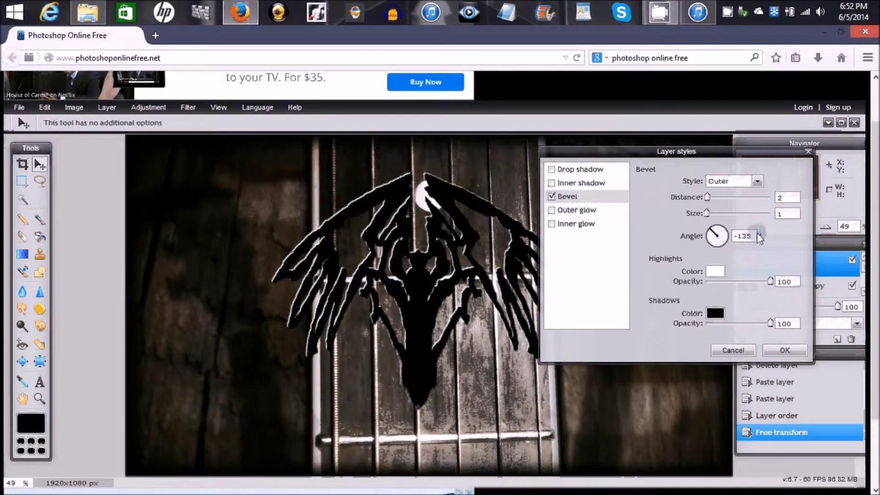
left_click(755, 236)
key("BackSpace")
key("BackSpace")
type("5")
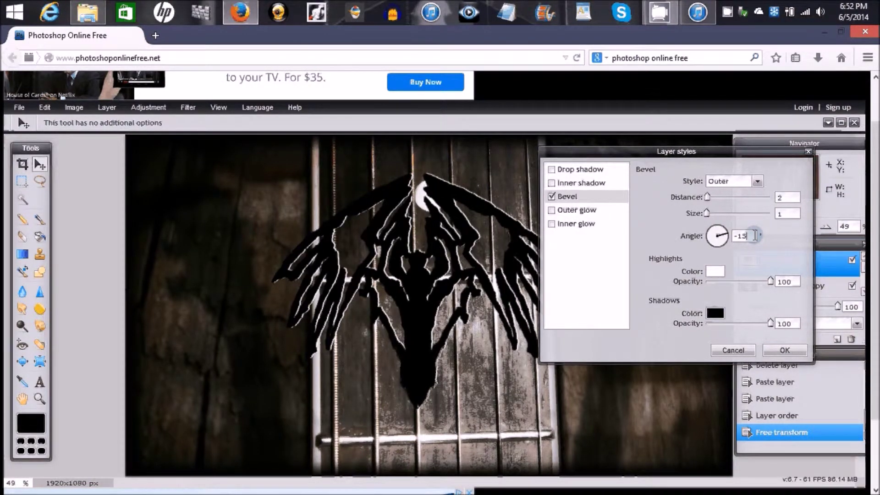
type("0")
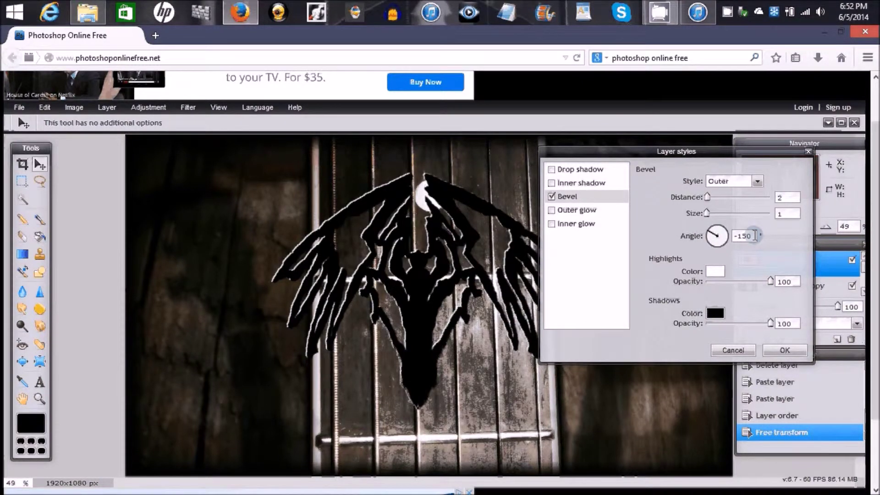
- Enable an Inner shadow on the logo with angle -25°, distance 12 and size 3
left_click(586, 183)
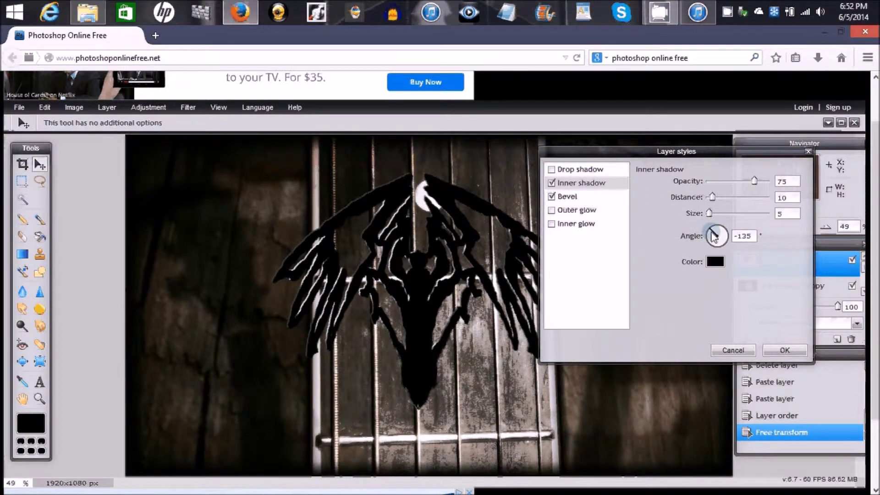
left_click_drag(714, 236, 746, 223)
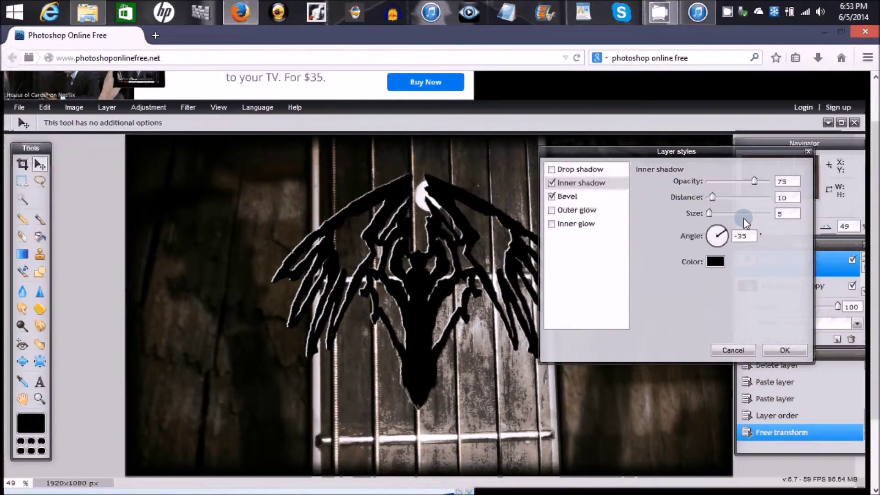
left_click_drag(744, 218, 749, 236)
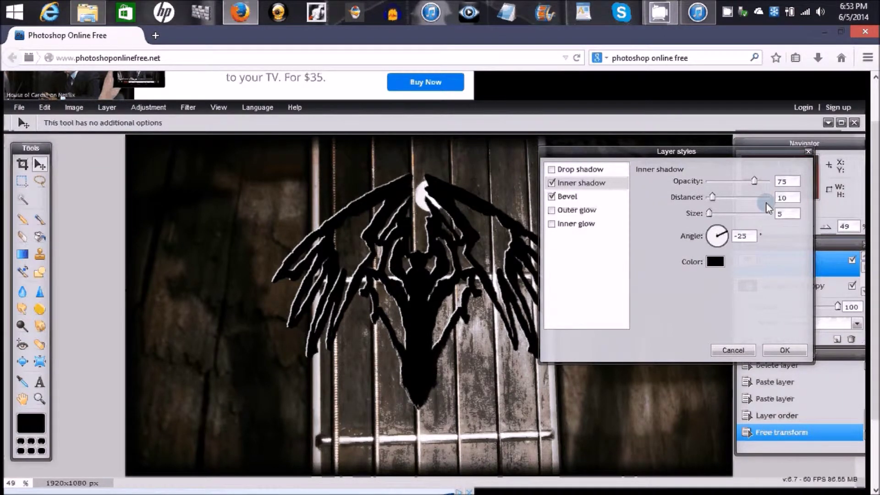
double_click(793, 200)
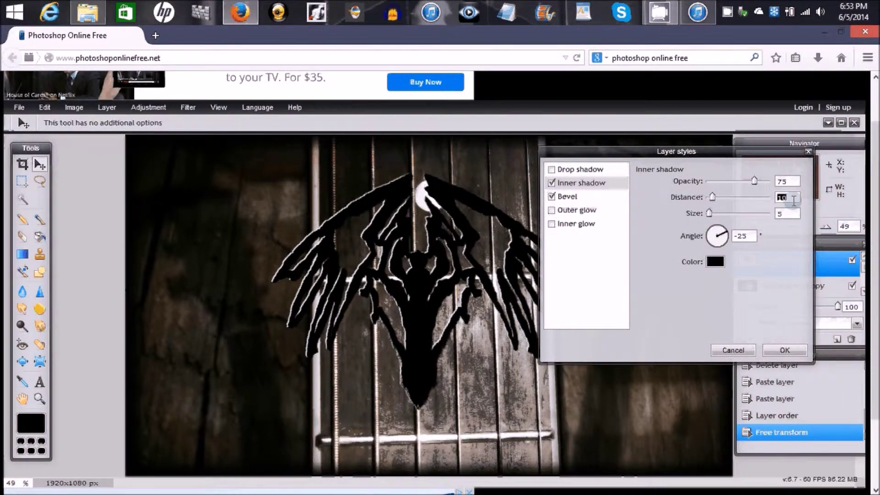
type("12")
double_click(793, 215)
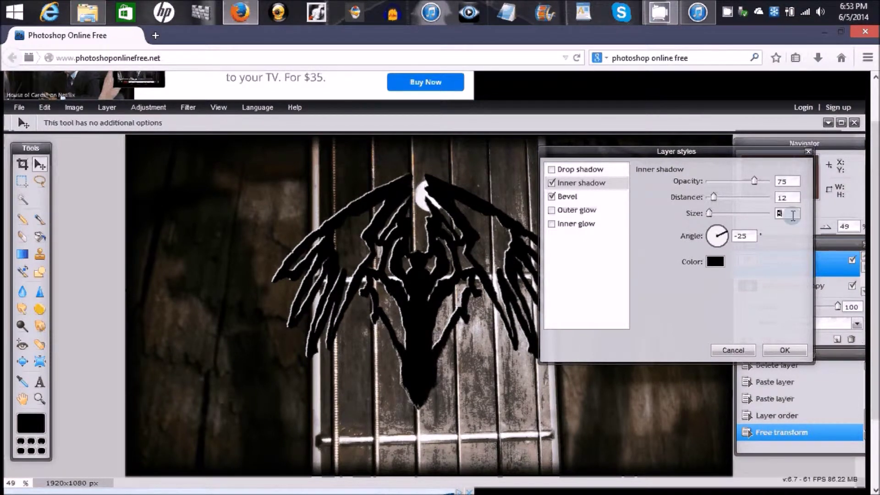
type("3")
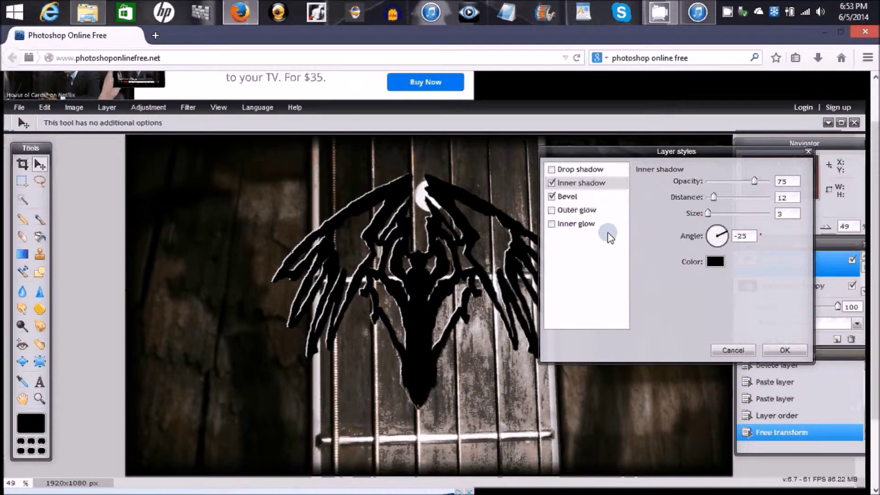
- Add a Drop shadow to the logo with size 6, distance 6 and opacity 84, and apply the layer styles
left_click(594, 169)
left_click(789, 214)
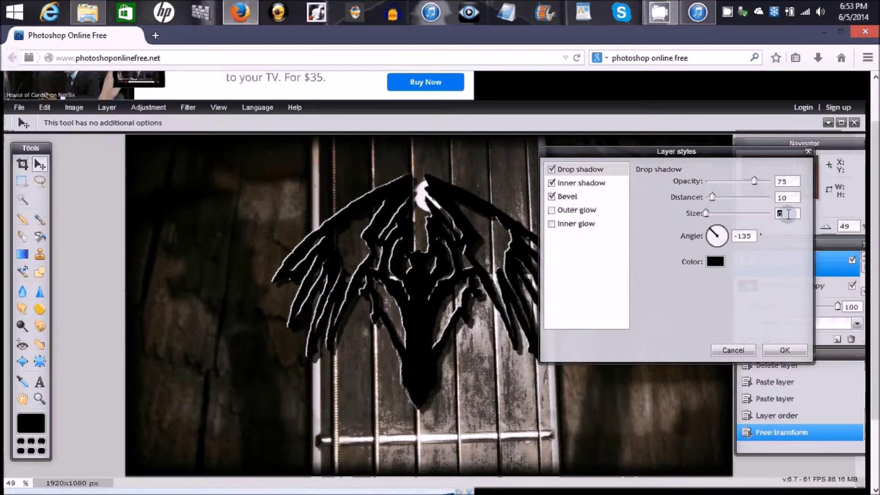
type("5")
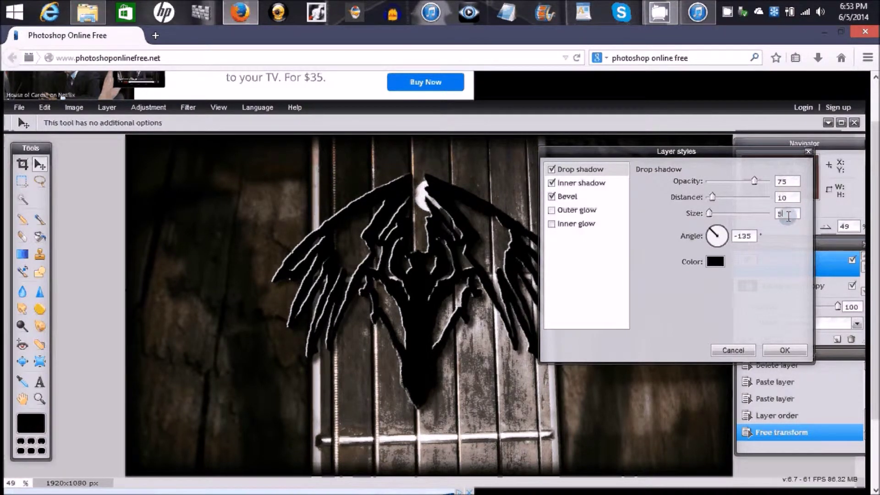
key("Up")
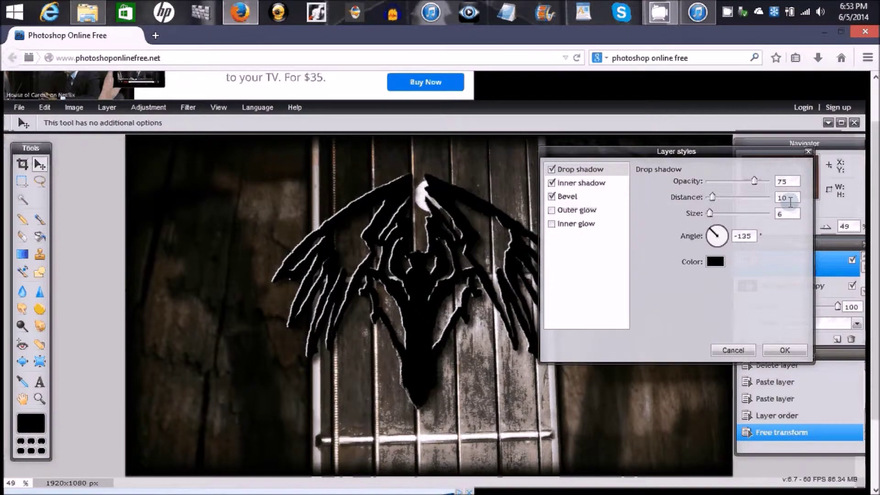
double_click(790, 201)
type("6")
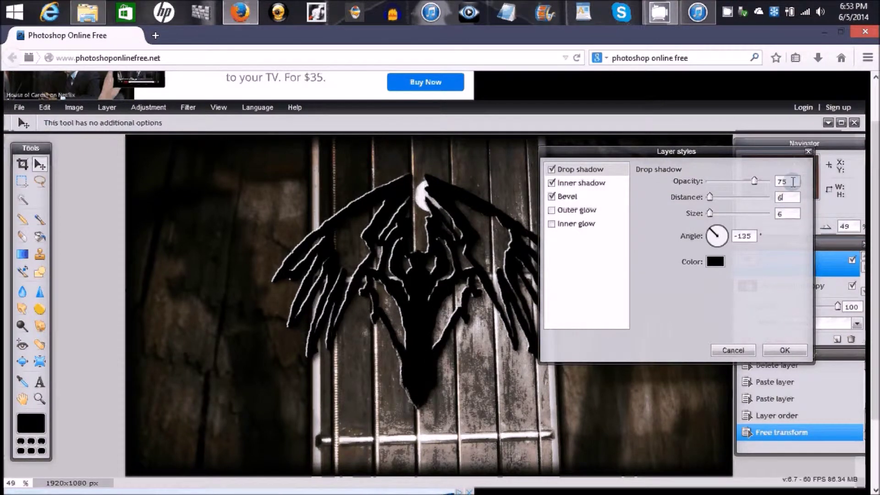
double_click(793, 181)
type("84")
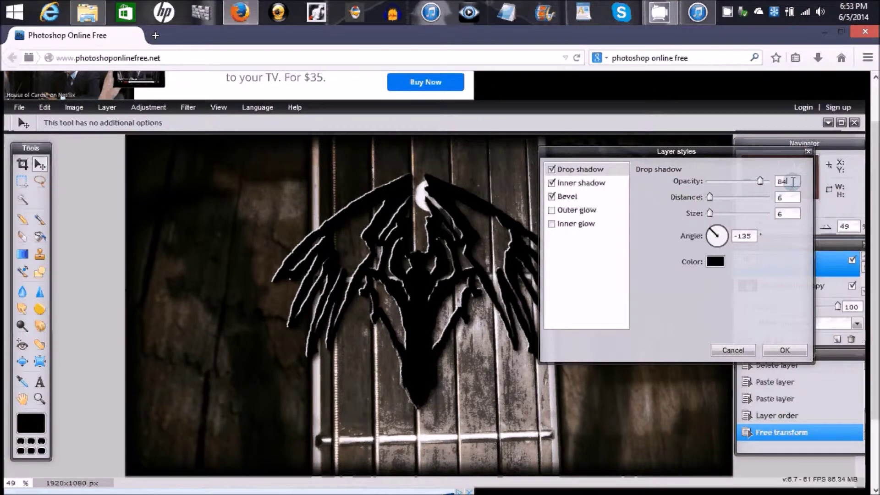
left_click(795, 350)
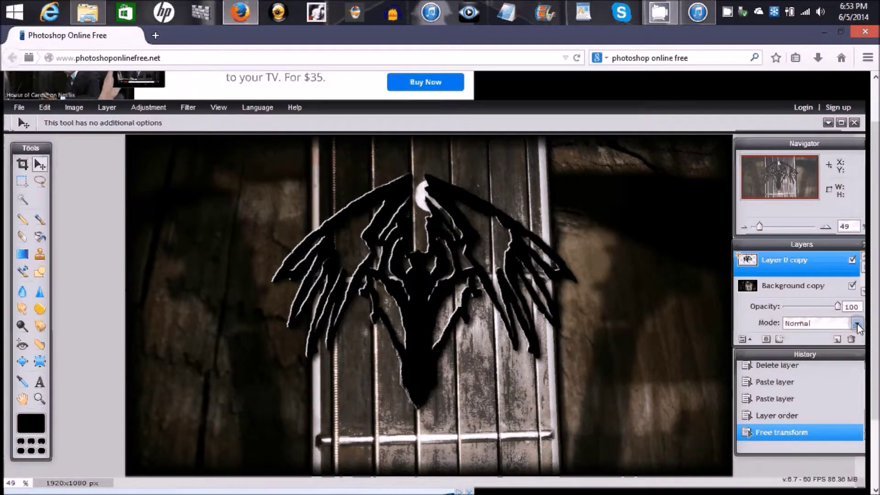
- Set the logo layer's blend mode to Overlay and duplicate the layer
left_click(856, 324)
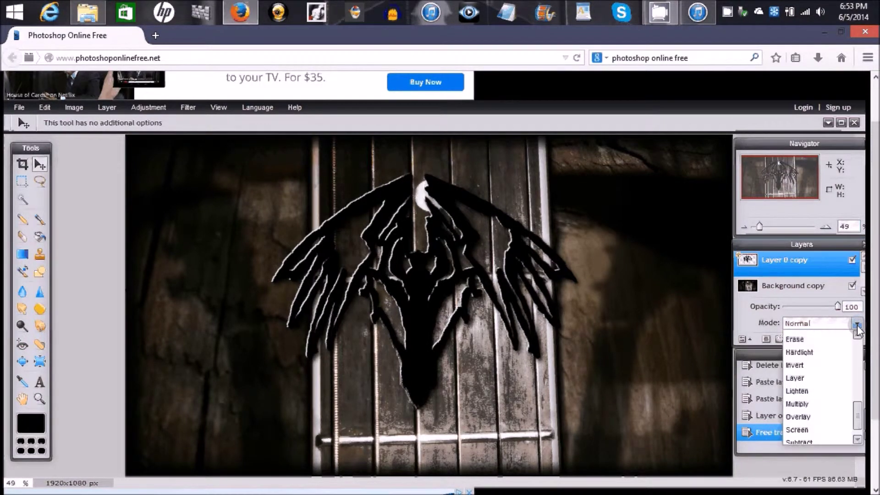
left_click(834, 418)
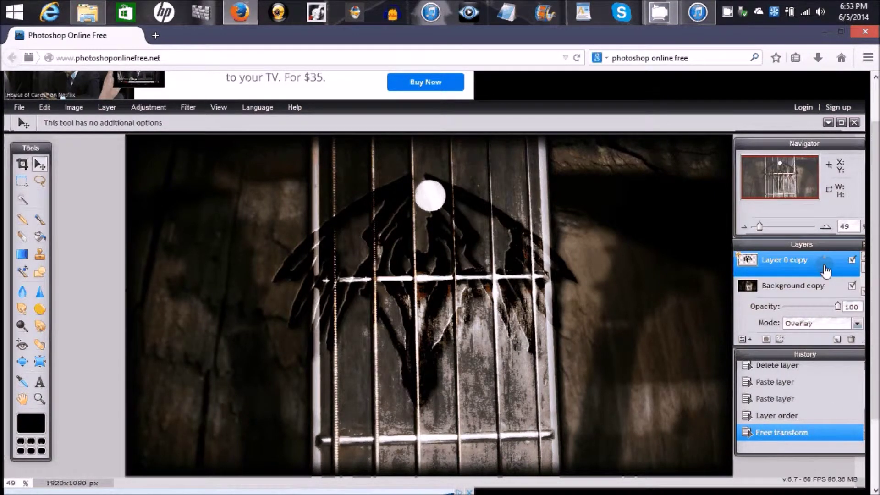
key("ctrl+j")
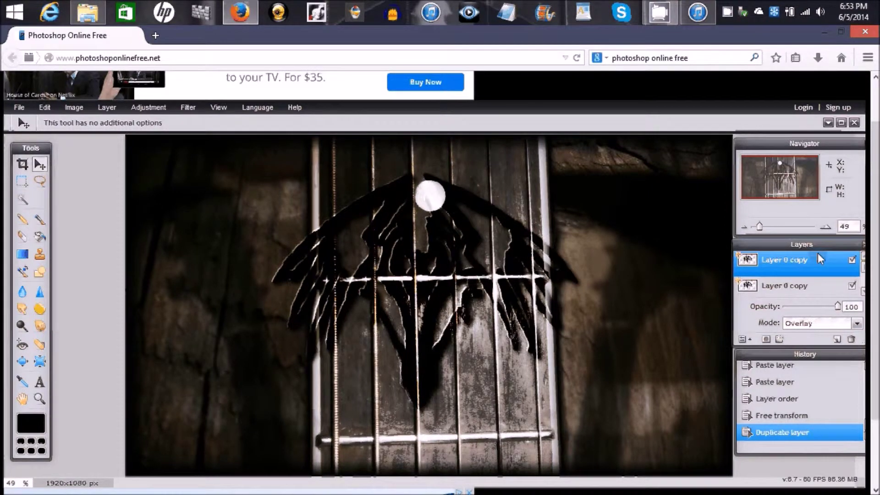
- Set the duplicated logo layer's blend mode to Normal
left_click(857, 323)
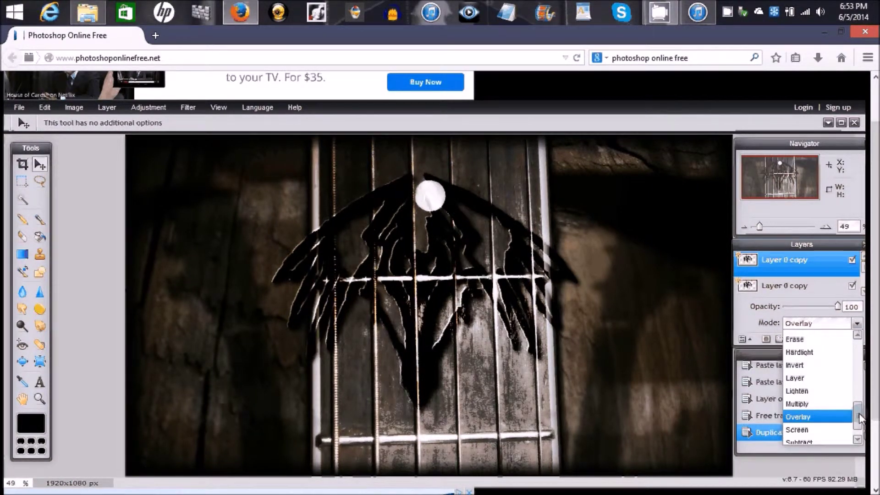
left_click_drag(858, 416, 858, 351)
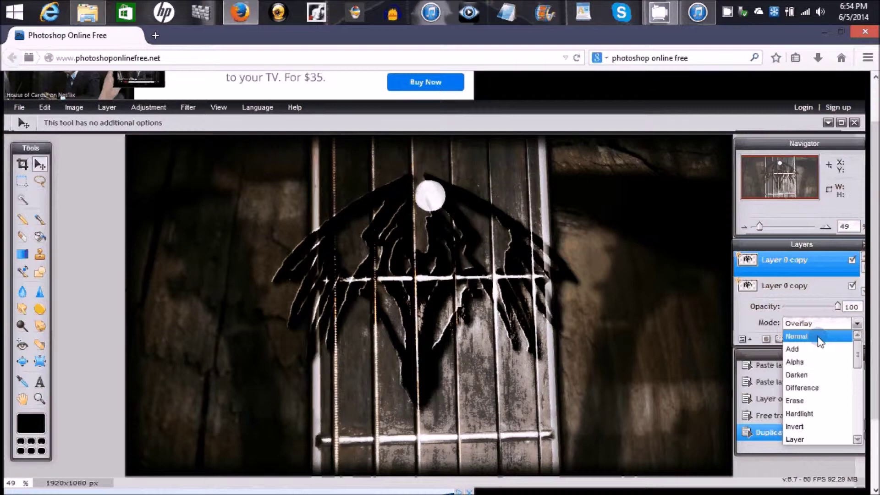
left_click(820, 337)
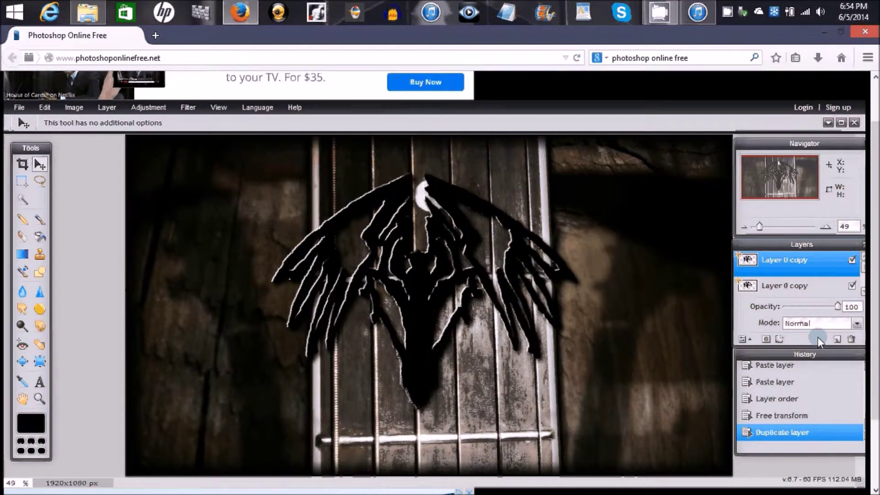
- Set the duplicated logo layer's opacity to 70
left_click(855, 307)
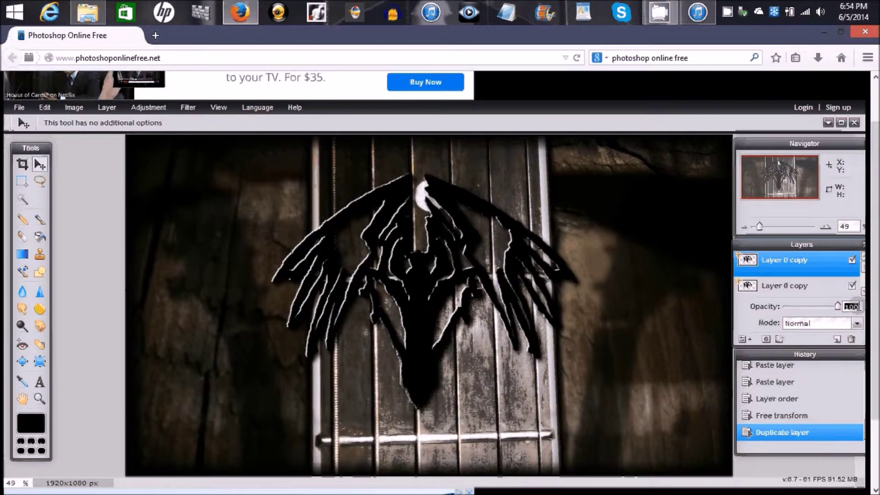
type("75")
key("Return")
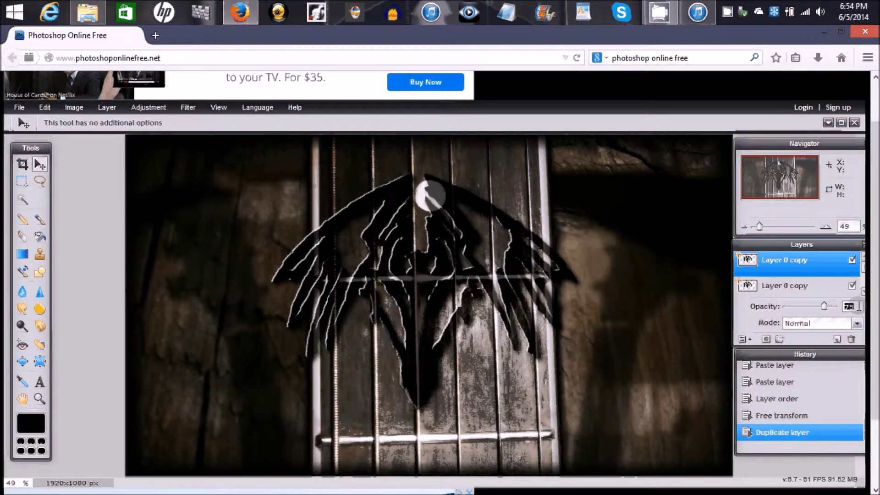
type("84")
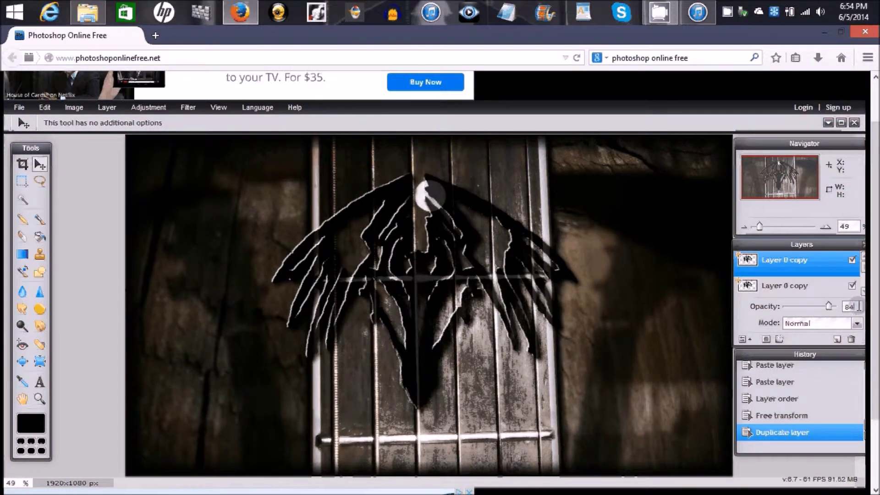
double_click(859, 306)
type("75")
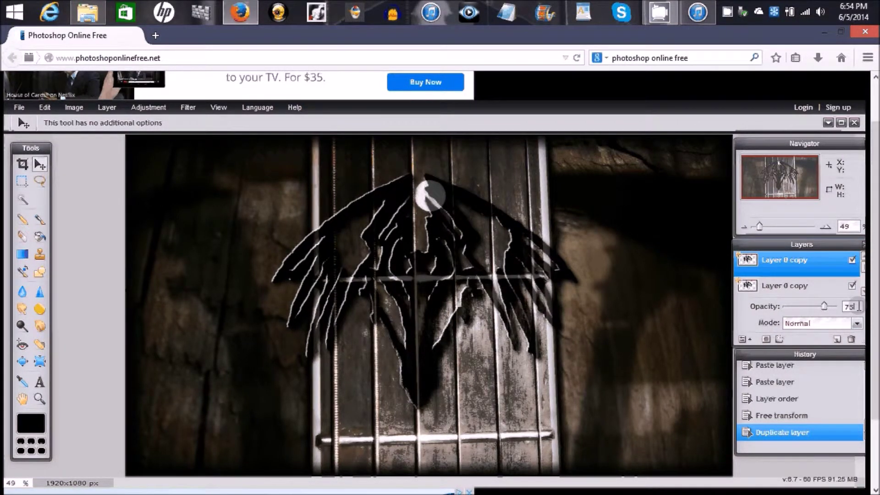
double_click(859, 307)
type("70")
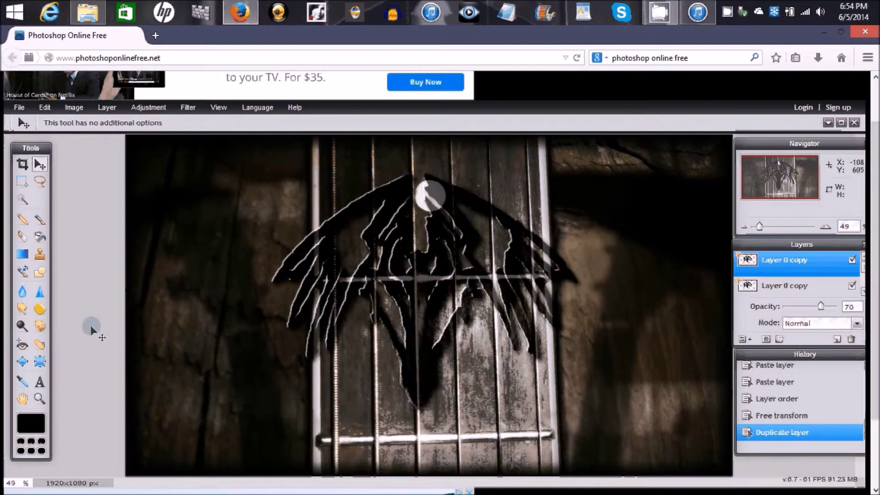
- Add a text layer over the logo's left wing reading "BlackEagle" at size 130
key("t")
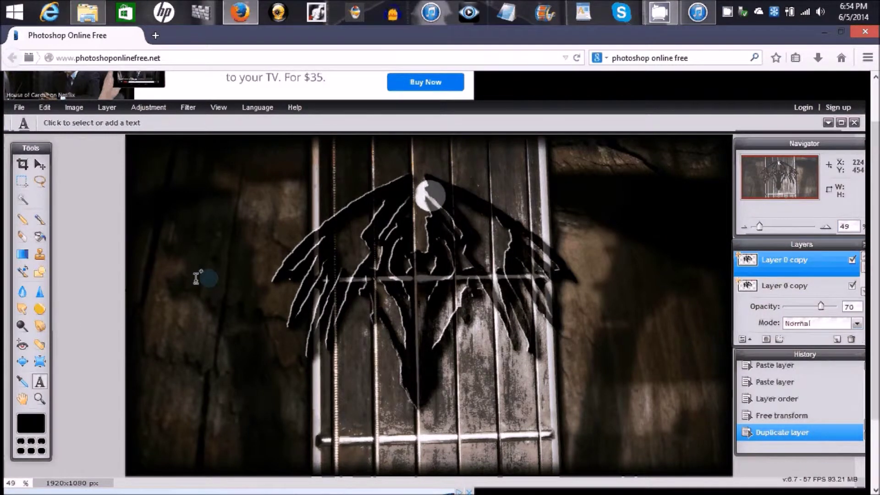
left_click(231, 277)
left_click(283, 421)
left_click_drag(282, 418, 364, 454)
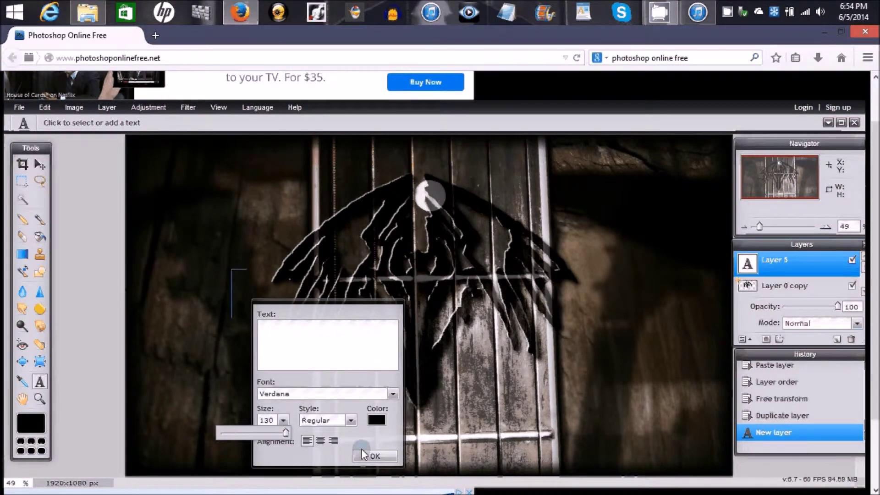
left_click(333, 351)
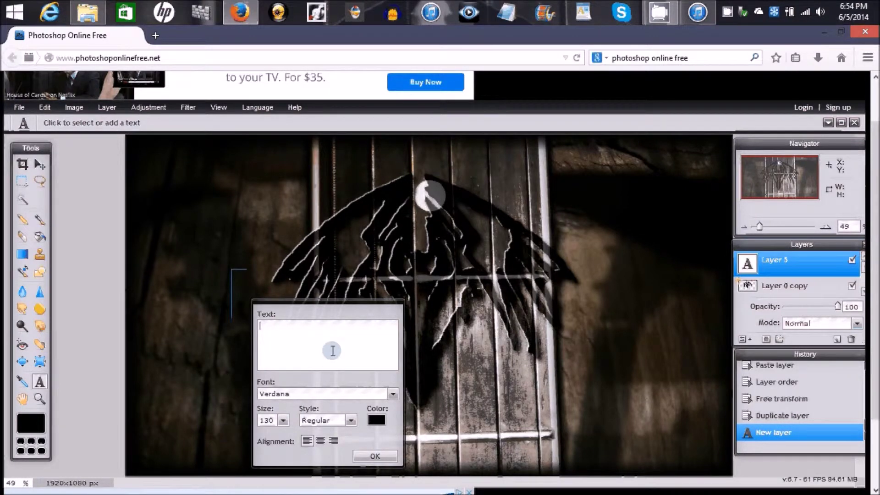
type("BlackEagle")
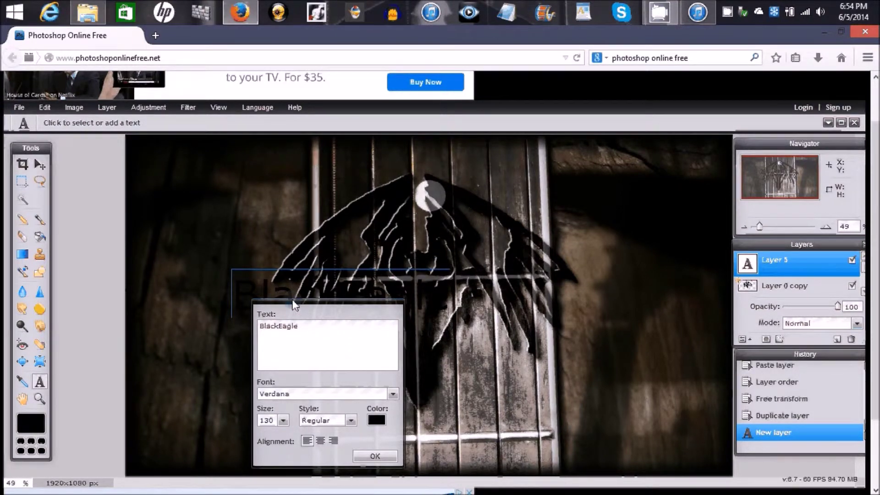
left_click(278, 336)
- Set the BlackEagle text's font to Mailart Rubberstamp and confirm the text
left_click(393, 394)
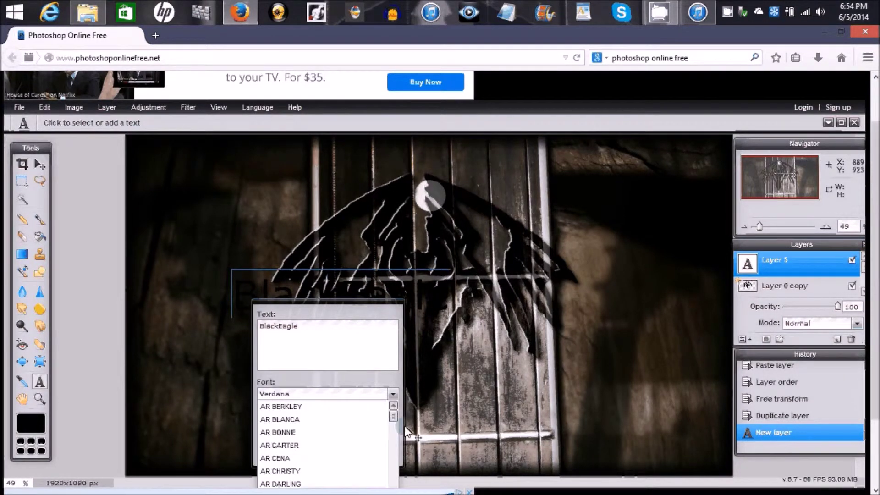
left_click_drag(393, 416, 401, 458)
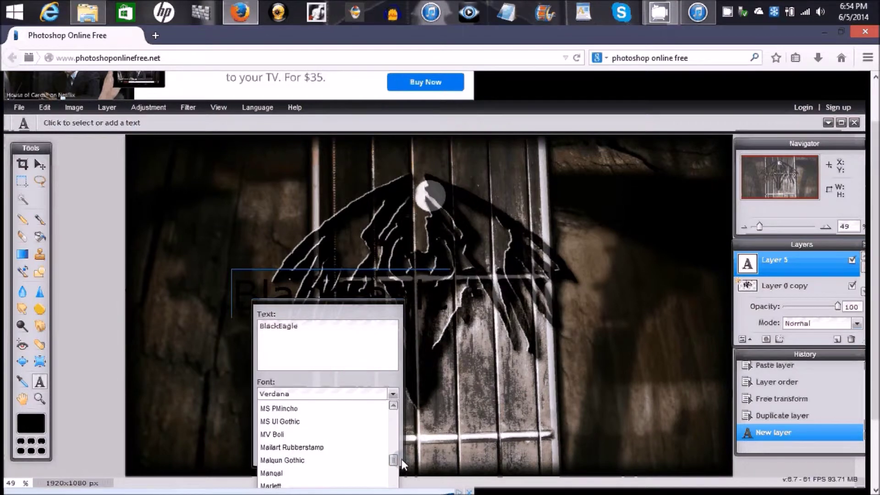
left_click(351, 451)
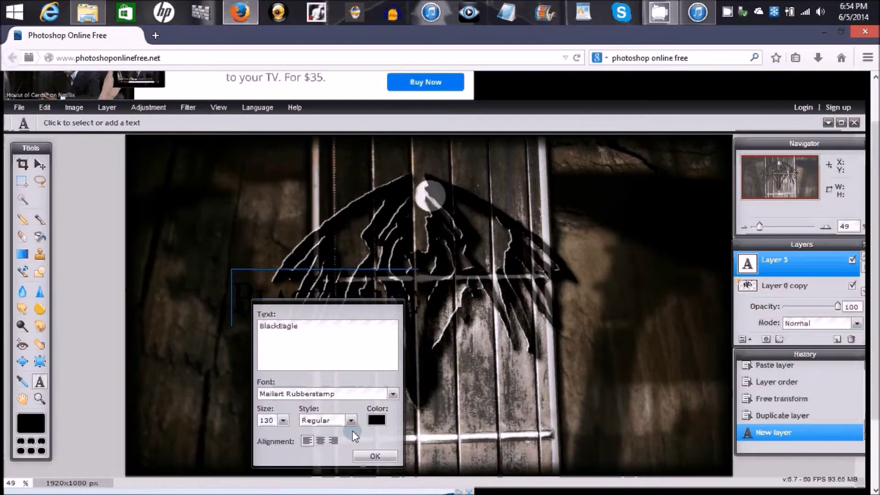
left_click(375, 456)
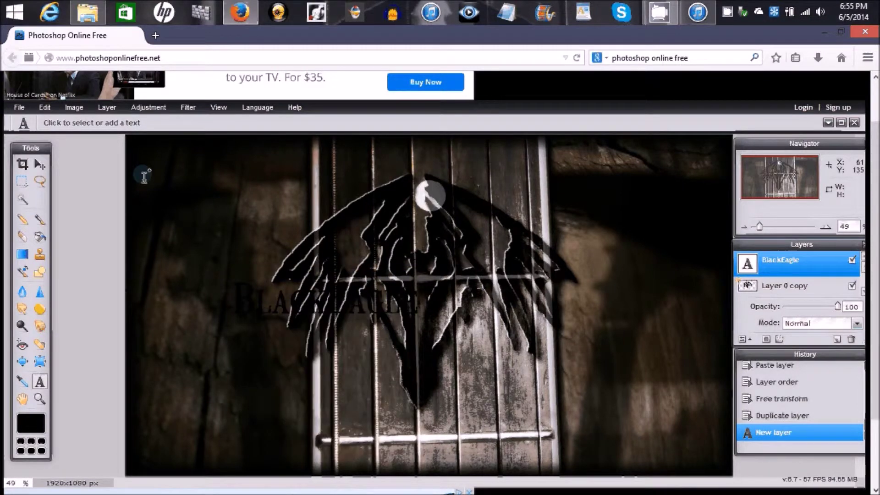
- Rasterize the BlackEagle text layer and free-transform it to enlarge it across nearly the full width of the logo's wings
left_click(107, 107)
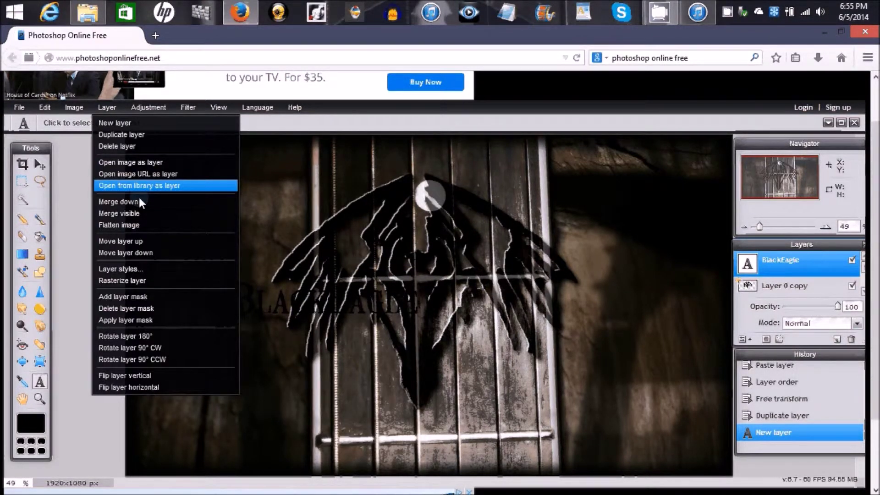
left_click(158, 280)
left_click(45, 108)
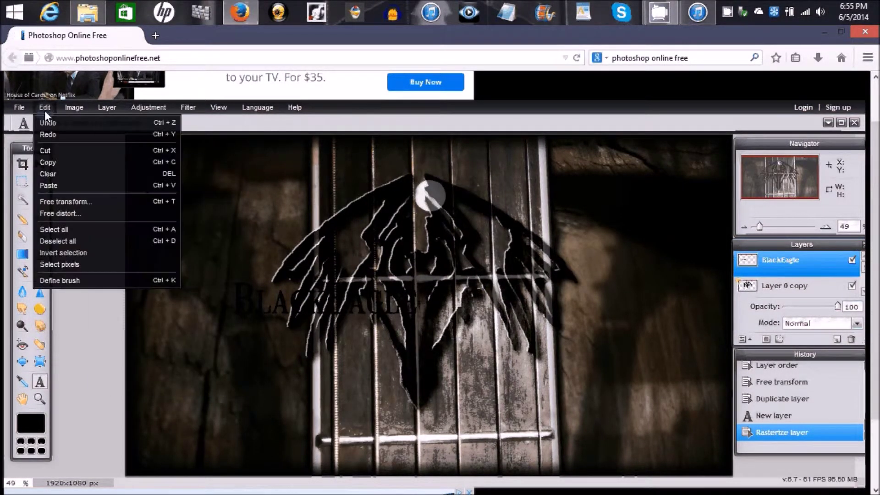
left_click(65, 201)
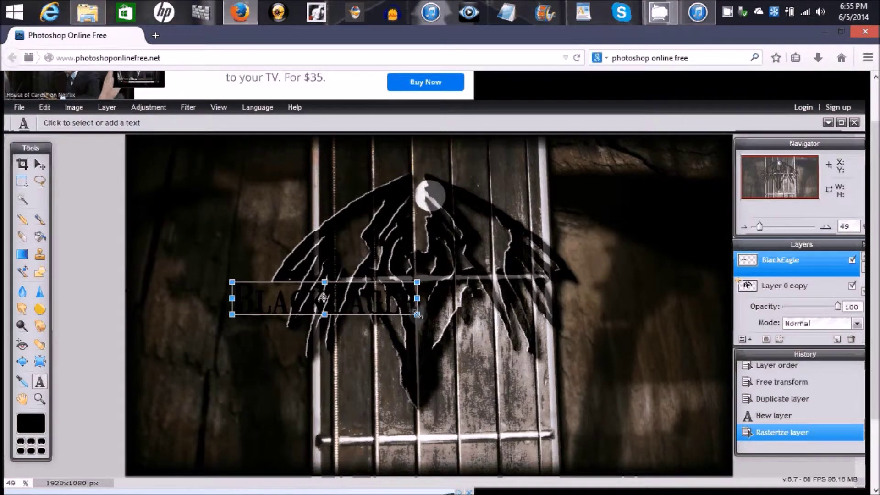
left_click_drag(417, 314, 434, 328)
left_click_drag(380, 297, 463, 282)
left_click_drag(521, 303, 545, 307)
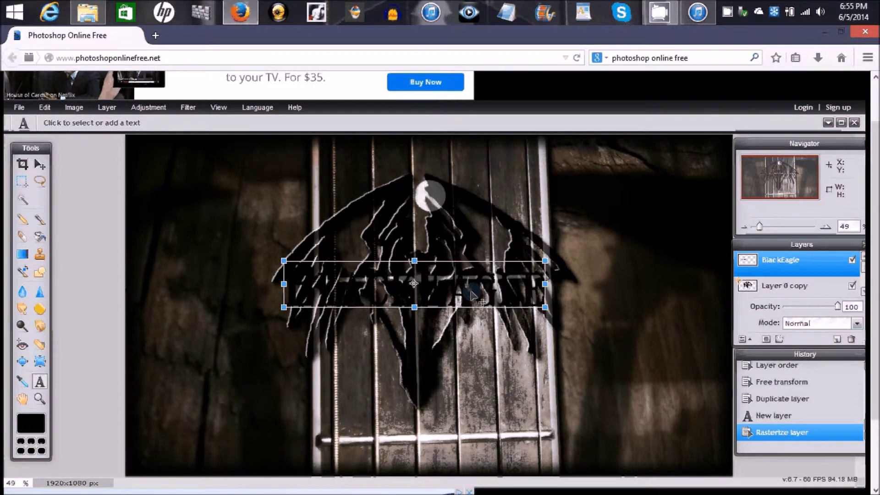
- Centre the BlackEagle text horizontally on the logo, just below the upper fret, and apply the transform
left_click_drag(471, 291, 473, 294)
left_click_drag(474, 297, 476, 298)
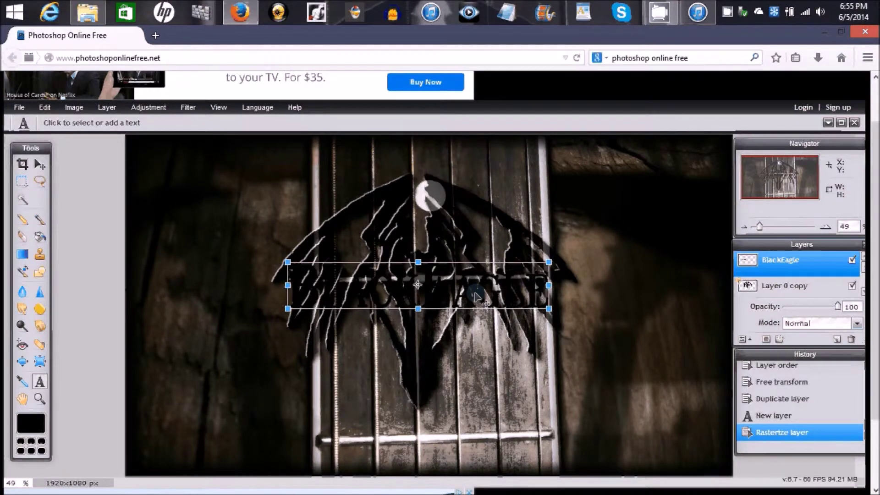
left_click_drag(476, 294, 475, 294)
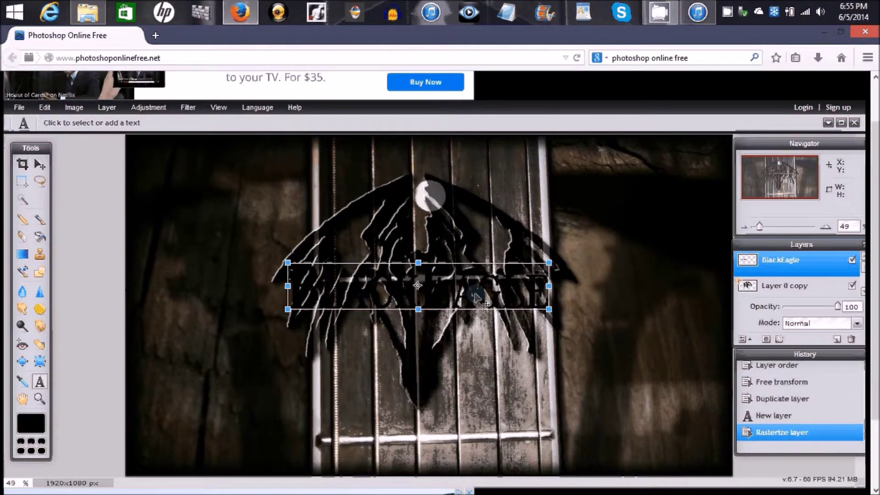
left_click_drag(475, 294, 472, 291)
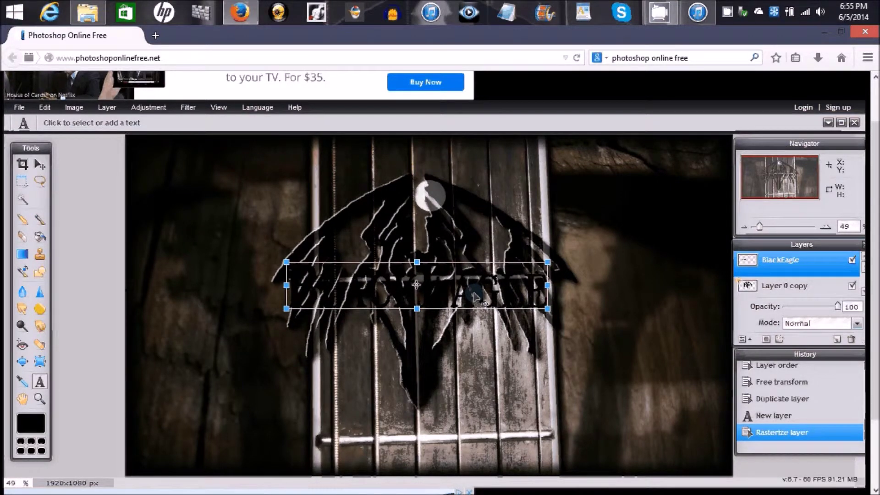
left_click_drag(473, 293, 474, 304)
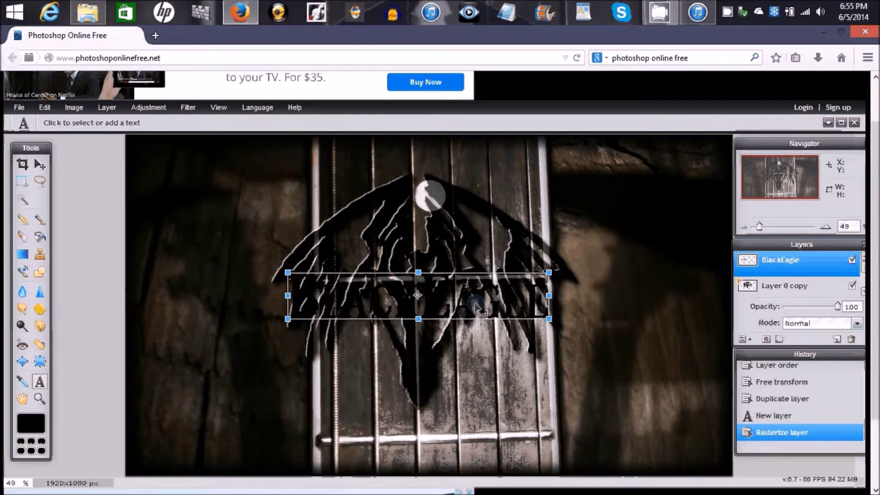
left_click(607, 295)
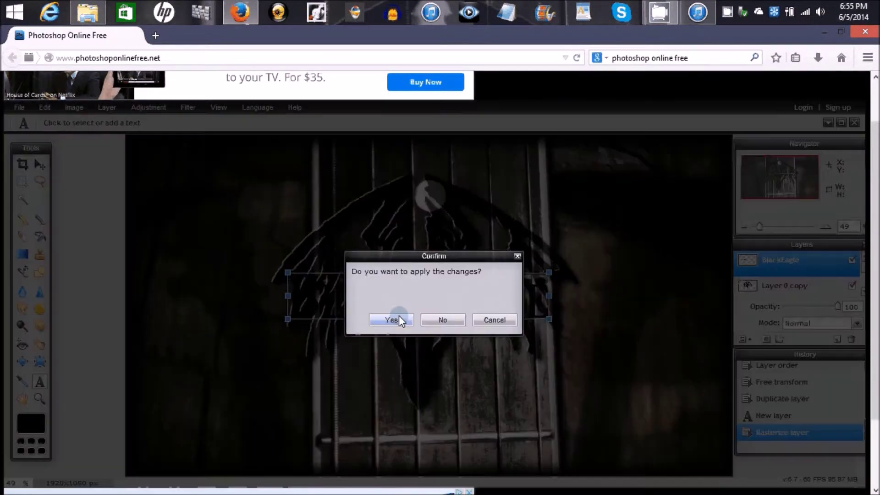
left_click(391, 320)
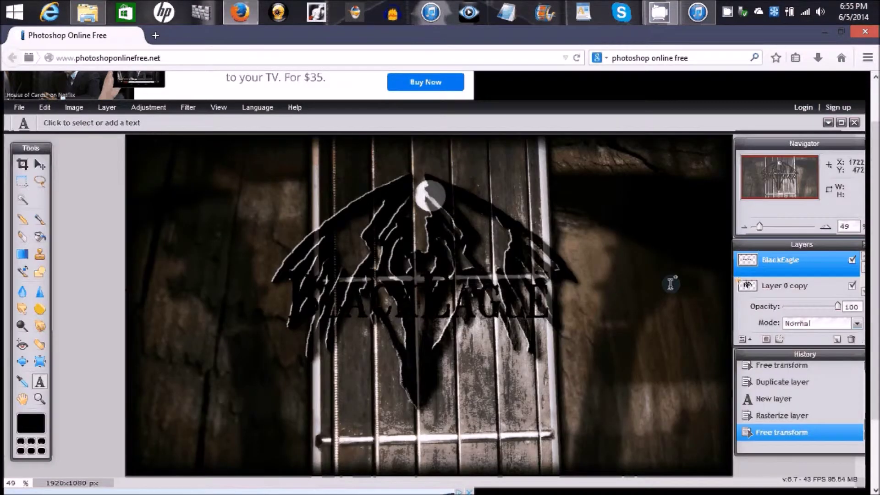
- Copy the layer style of the Layer 0 copy logo layer and paste it onto the BlackEagle text layer
left_click(40, 163)
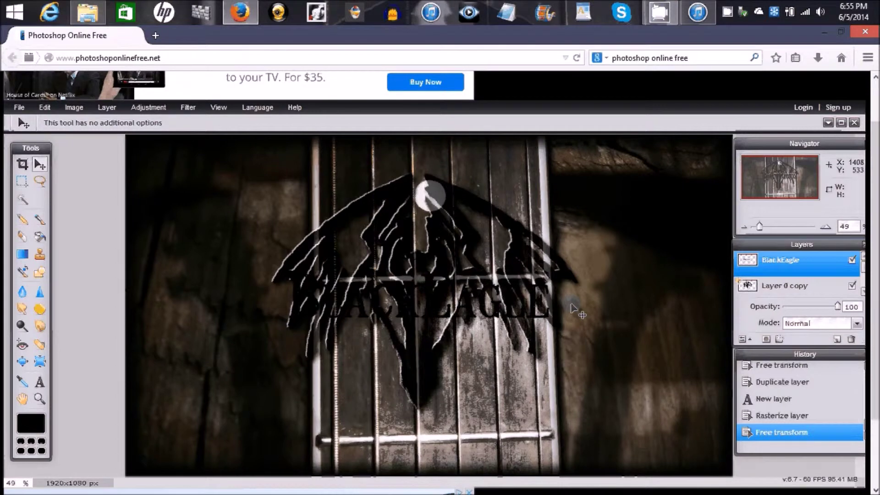
right_click(817, 271)
left_click(662, 262)
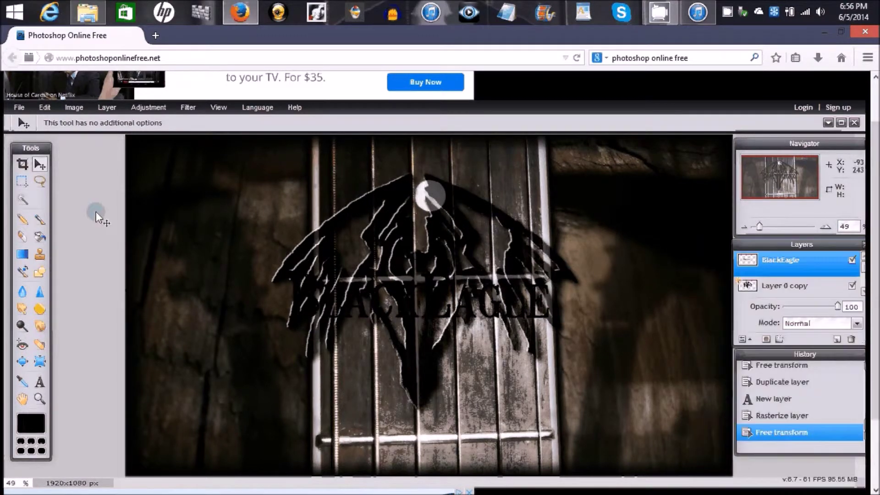
left_click(823, 287)
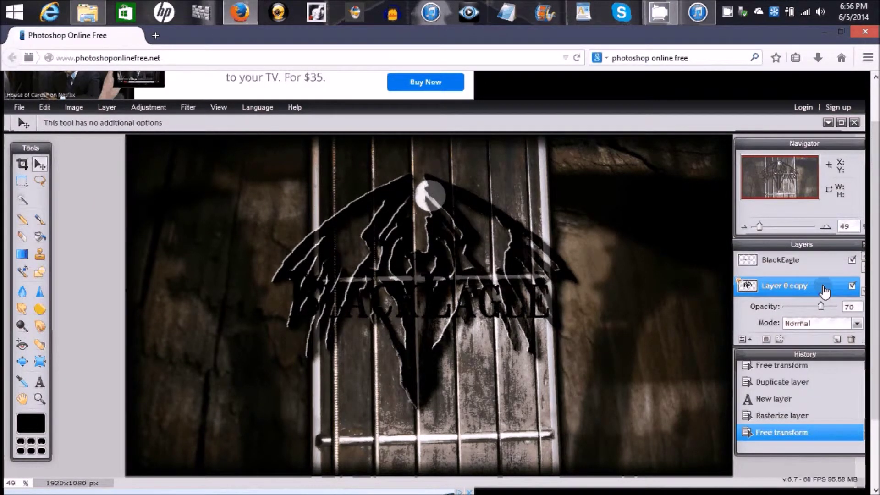
right_click(827, 290)
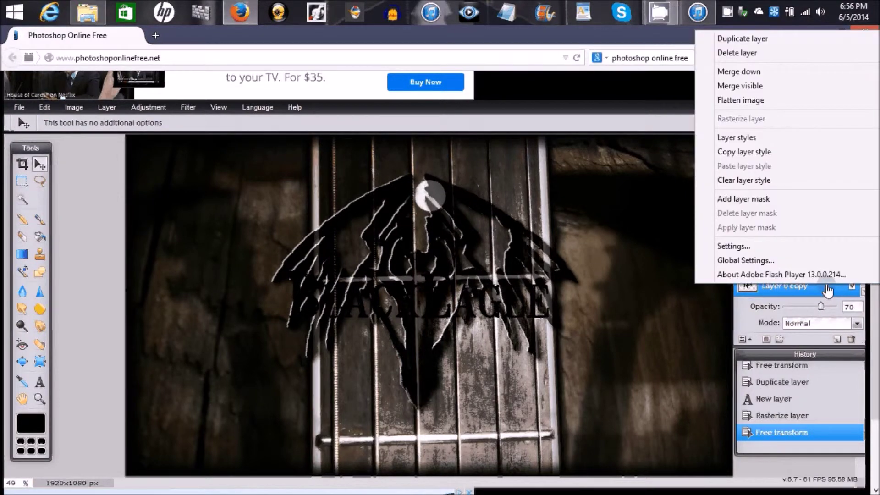
left_click(803, 158)
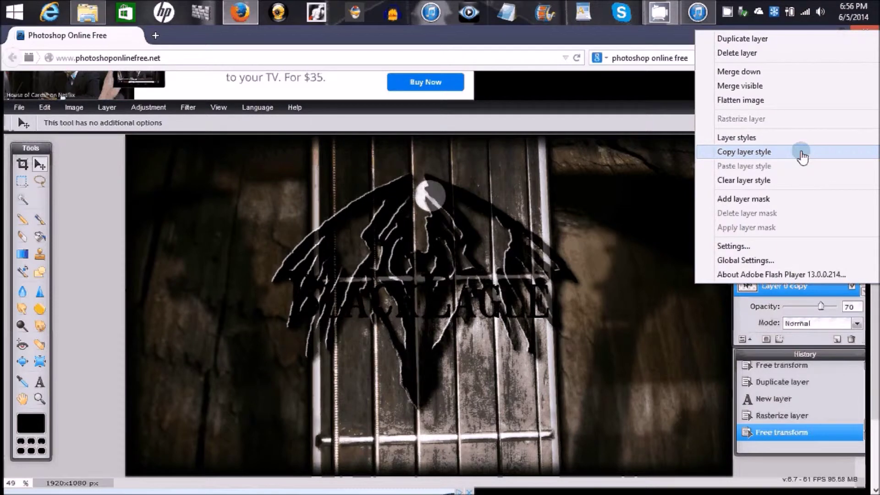
left_click(802, 157)
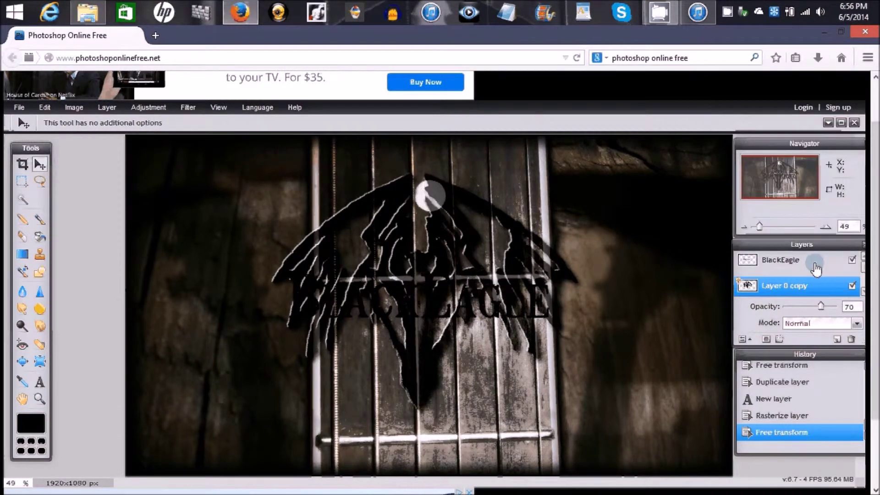
left_click(789, 265)
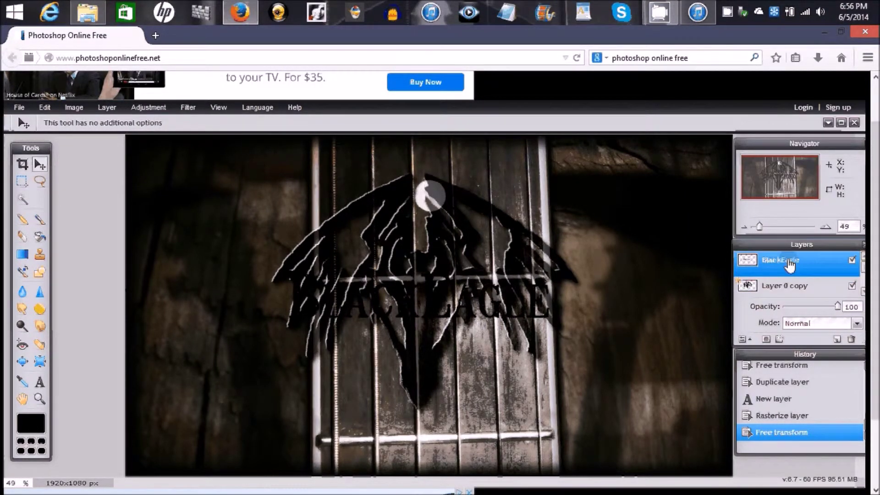
right_click(821, 268)
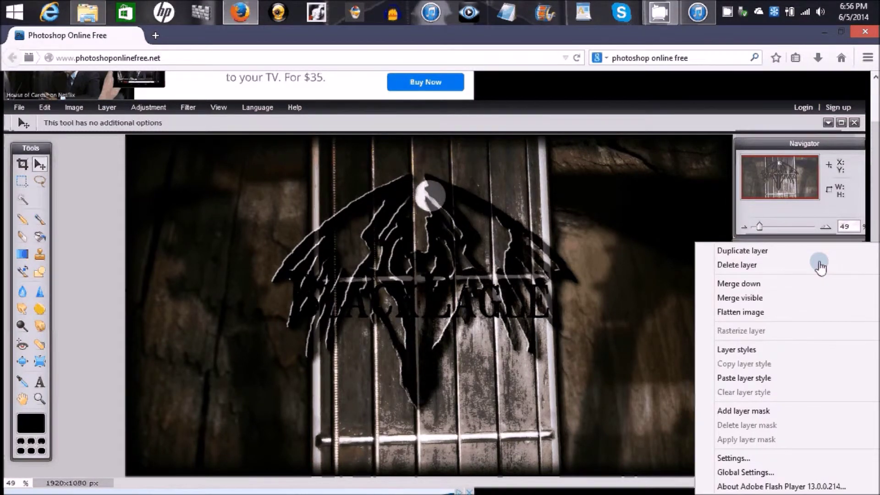
left_click(777, 380)
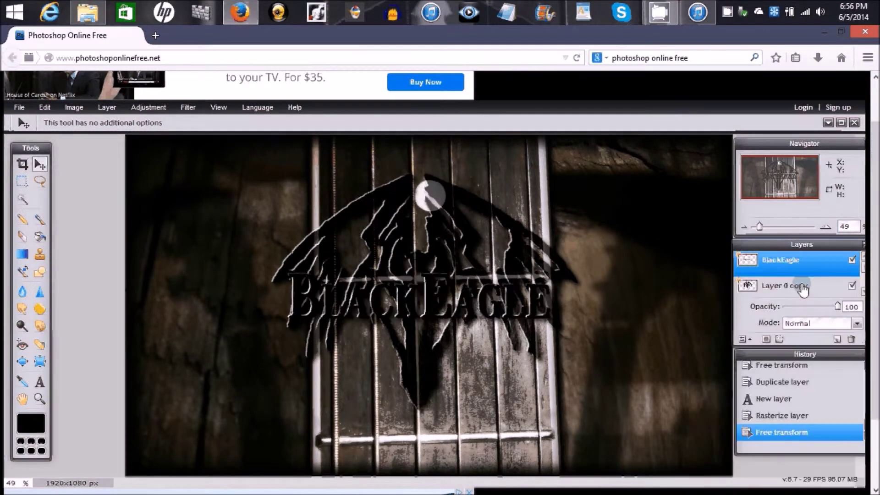
- In the BlackEagle layer's styles, set the bevel to Full with distance 1 and angle -90
right_click(803, 288)
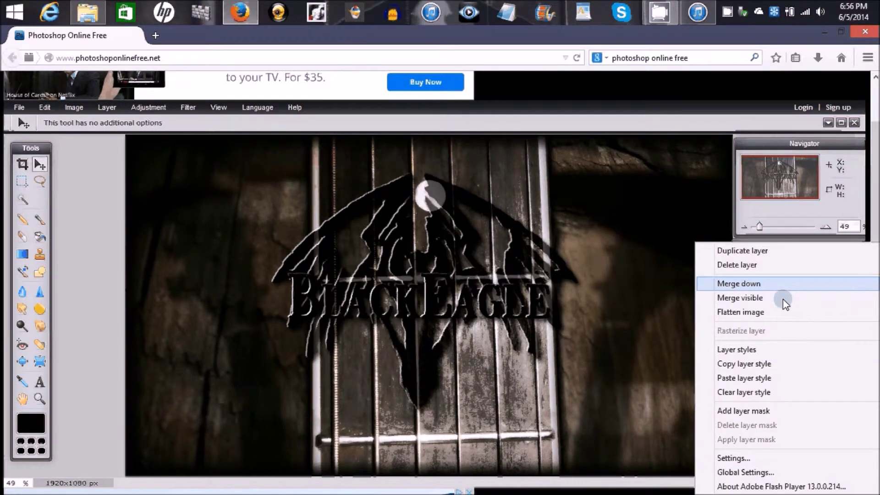
left_click(636, 211)
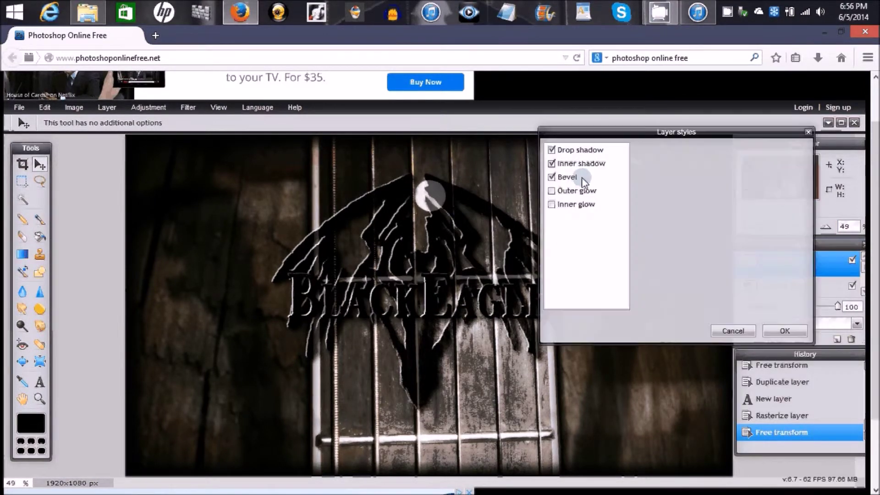
left_click(582, 179)
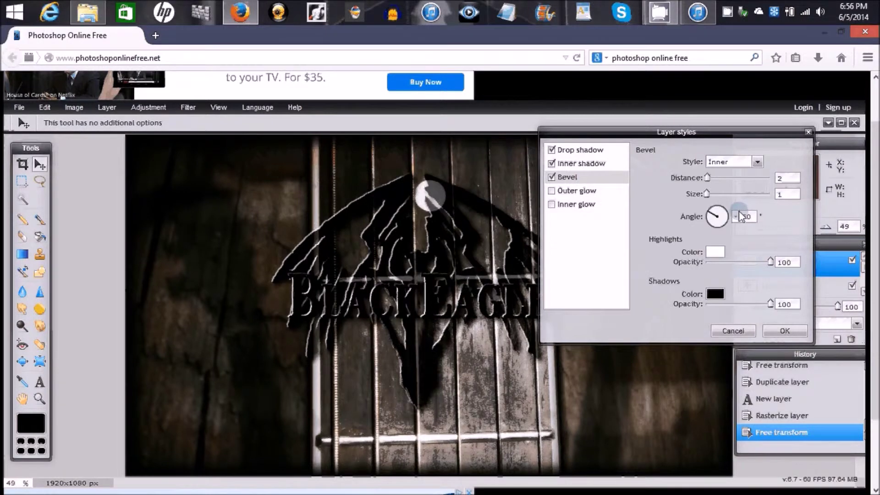
left_click(757, 162)
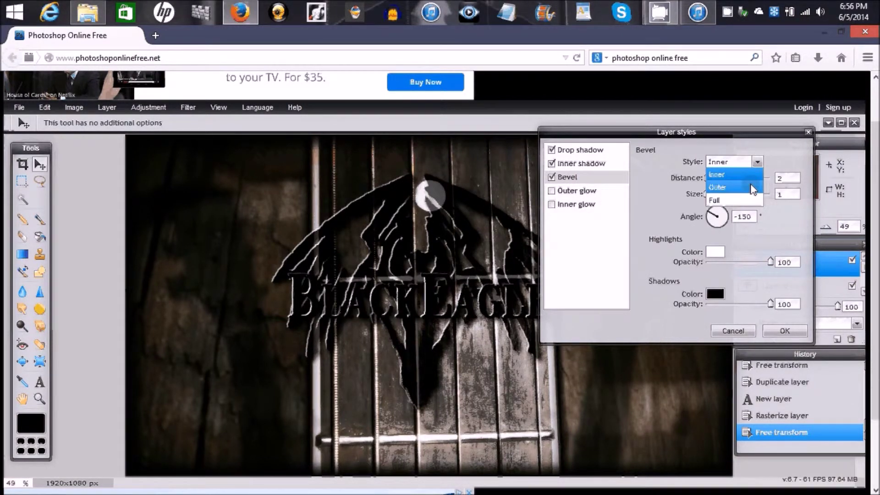
left_click(749, 200)
left_click(794, 192)
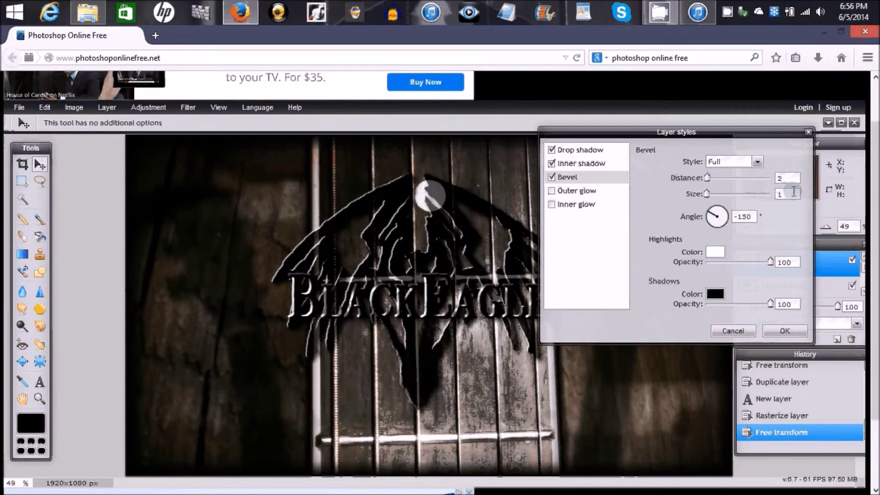
double_click(793, 177)
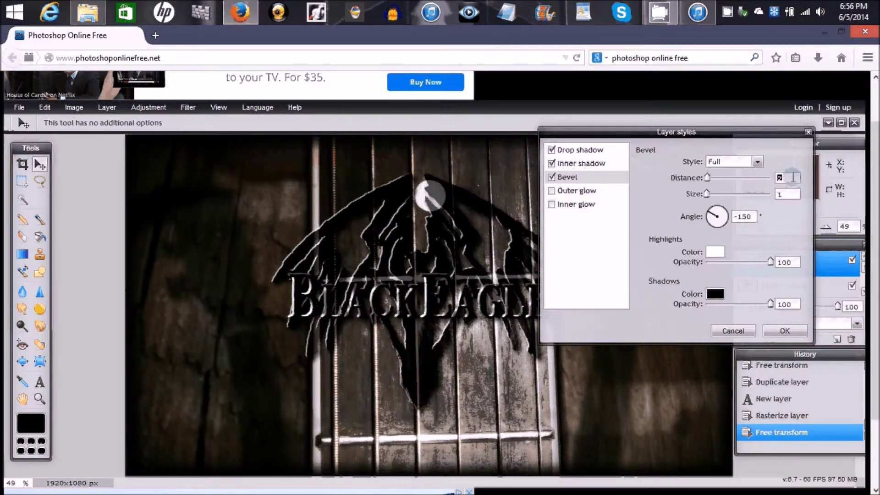
type("1")
left_click(754, 217)
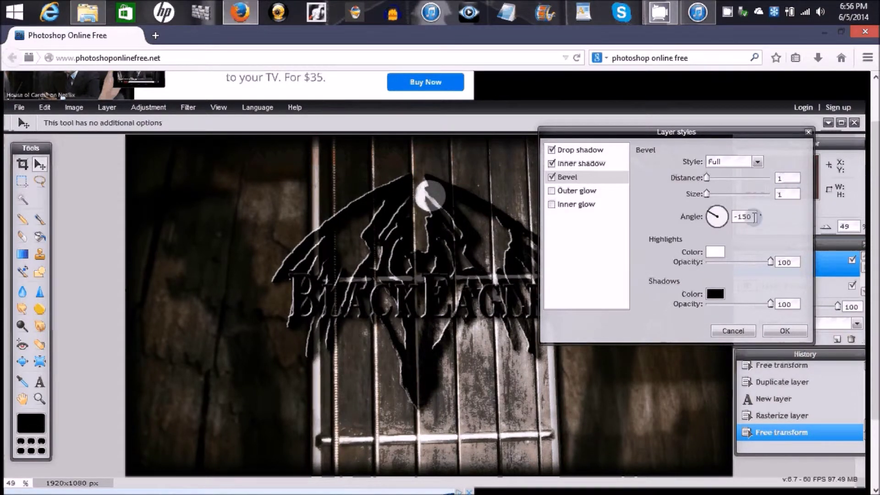
double_click(754, 217)
type("-90")
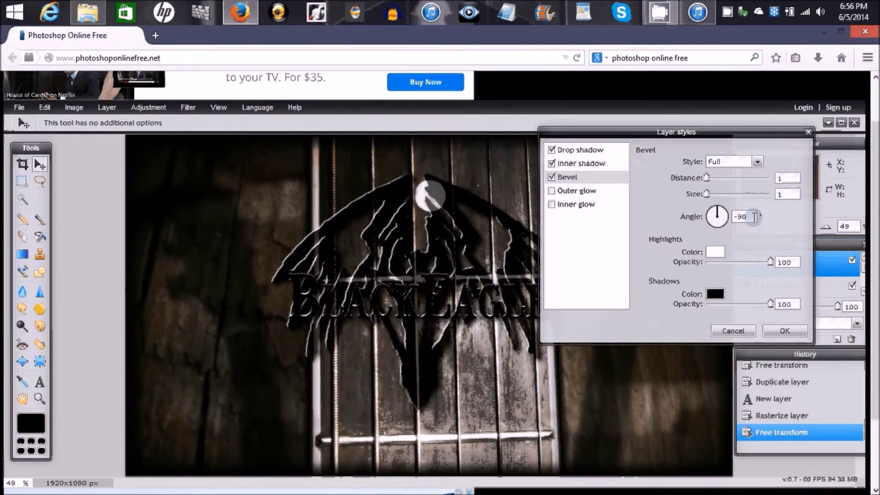
- Set the BlackEagle layer's inner shadow to distance 2 and size 2
left_click(605, 163)
left_click(606, 164)
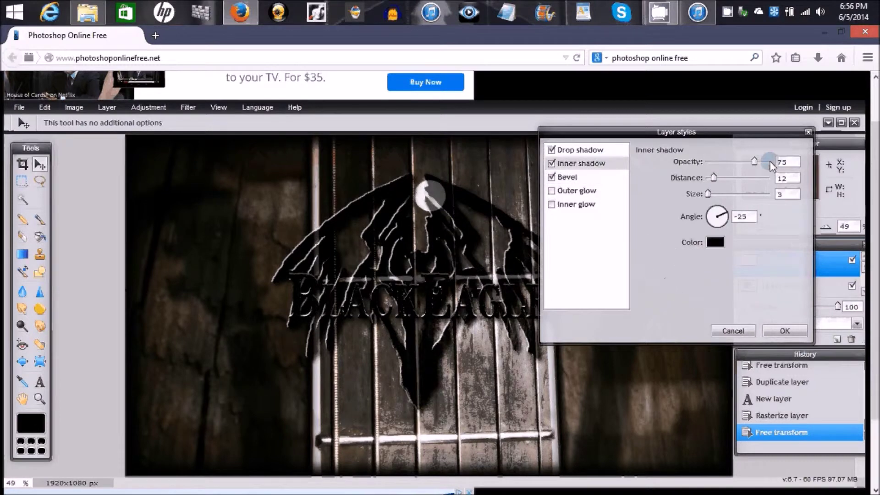
double_click(789, 178)
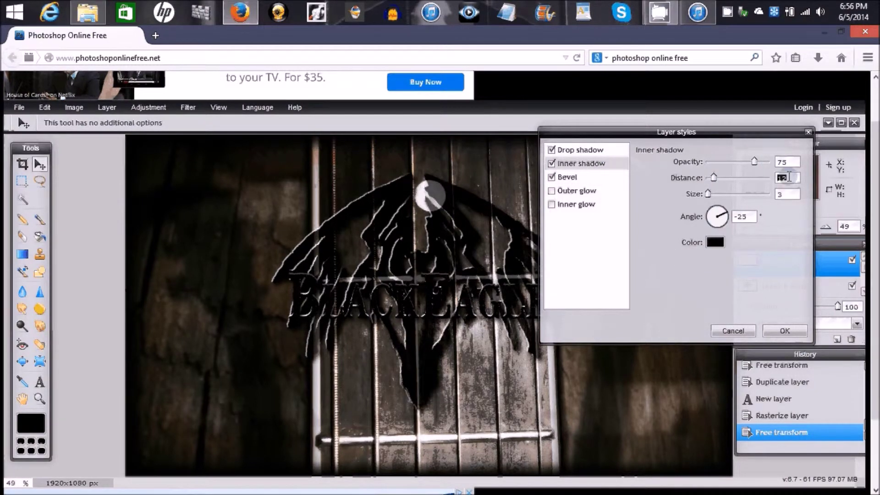
type("2")
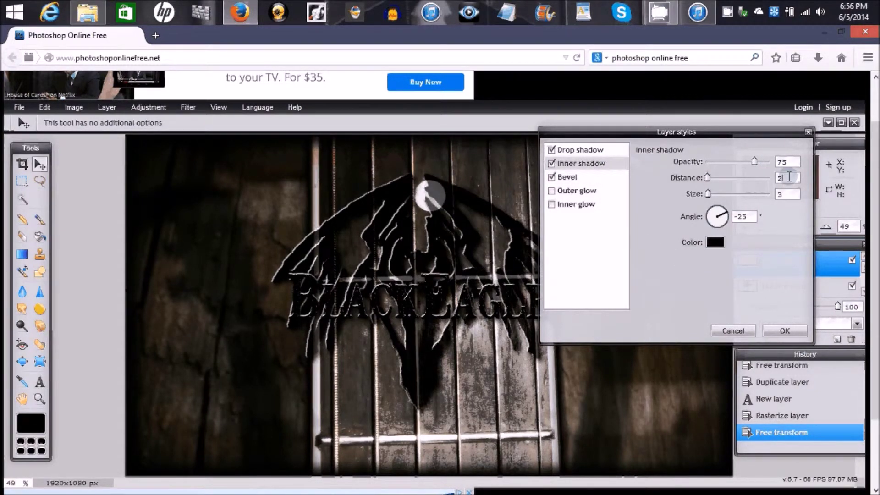
double_click(790, 193)
type("2")
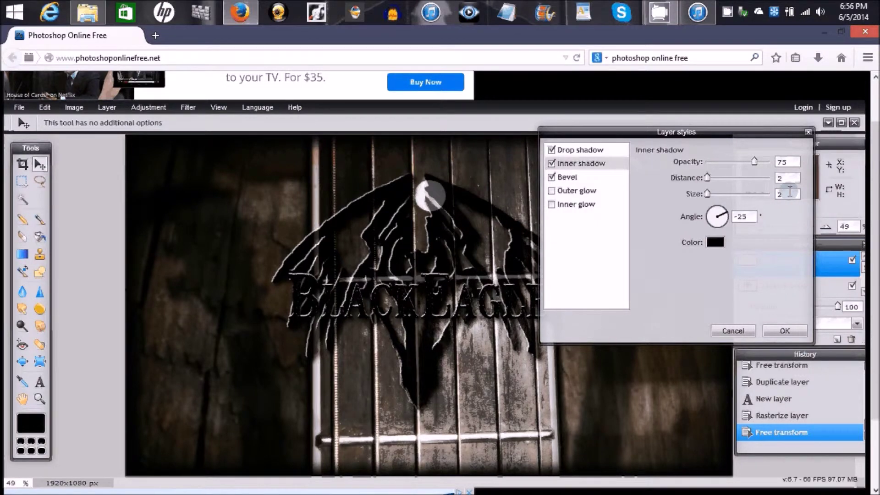
- Try the text's inner shadow at full opacity, settling on an opacity of 34
double_click(791, 161)
type("100")
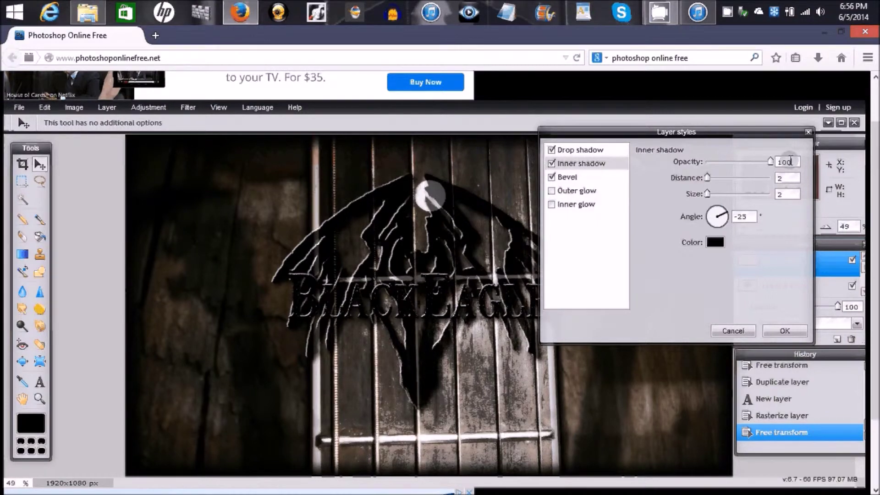
left_click(754, 217)
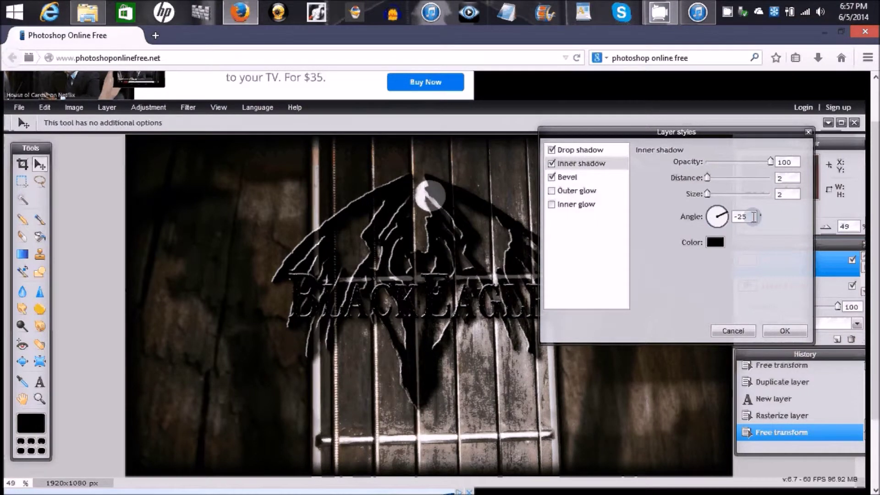
double_click(792, 163)
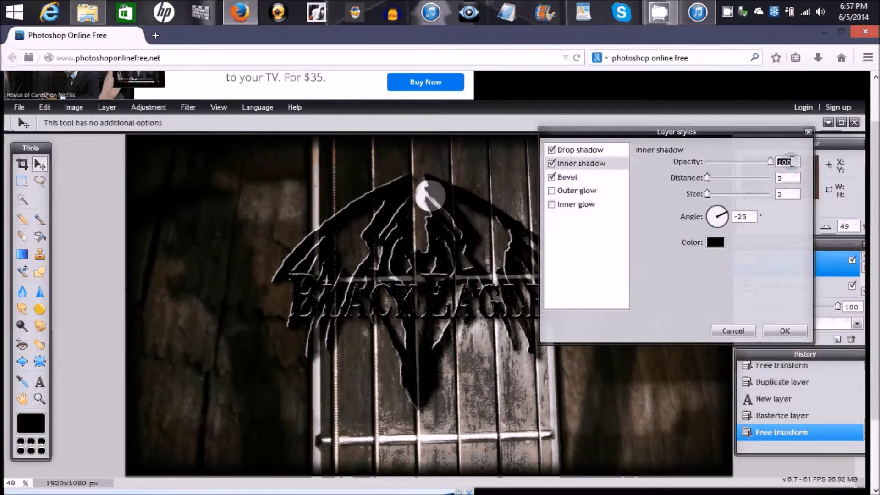
type("34")
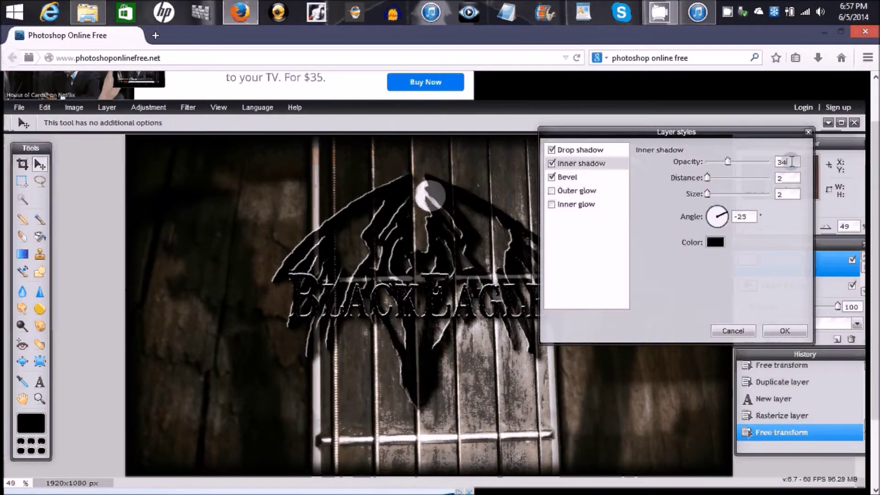
- Set the text's drop shadow colour to b0ae96 by sampling the light edge of the guitar neck, darkening that shade and confirming it
left_click(593, 151)
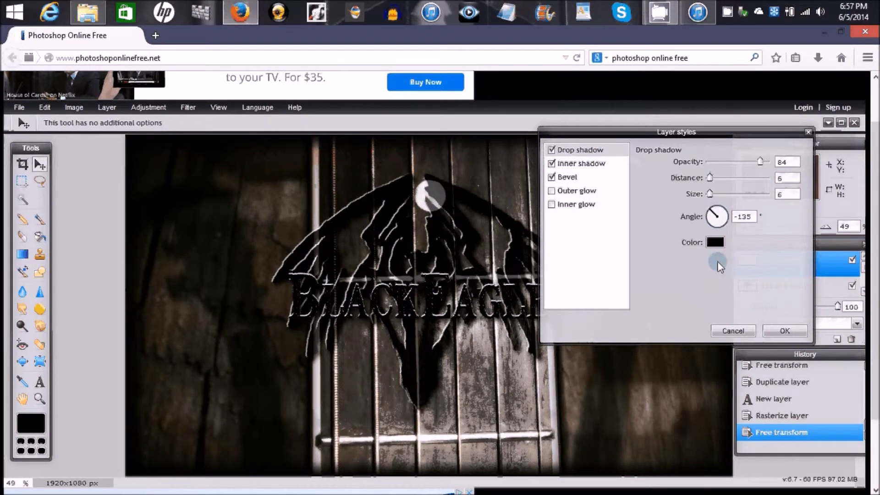
left_click(716, 242)
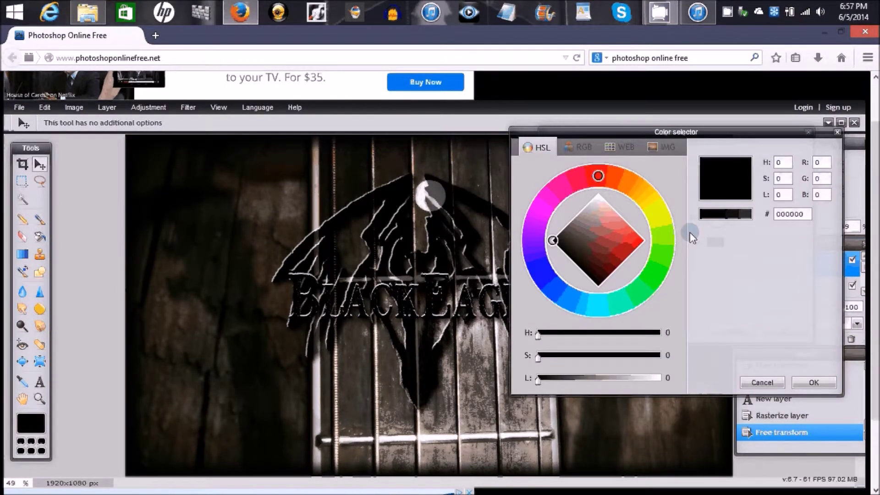
left_click(625, 183)
left_click_drag(626, 186, 609, 213)
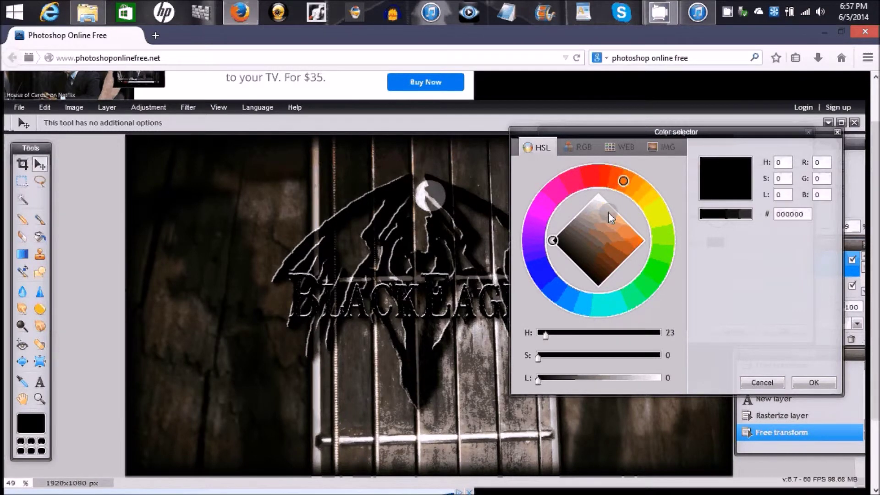
left_click(623, 181)
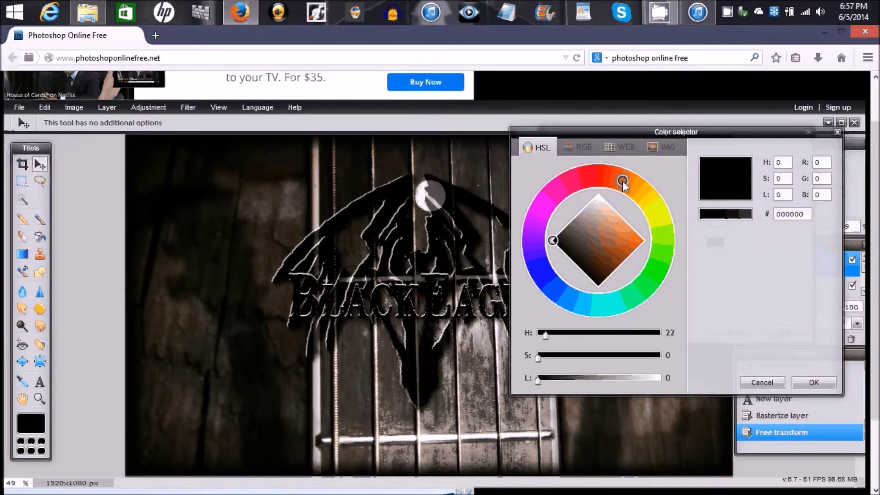
left_click(610, 228)
mouse_move(610, 227)
left_mouse_down()
mouse_move(589, 236)
mouse_move(593, 243)
left_mouse_up()
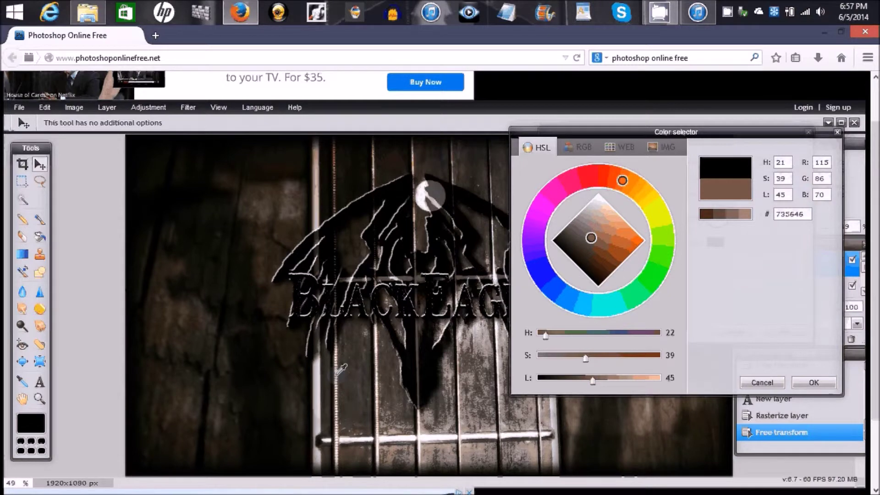
left_click(337, 376)
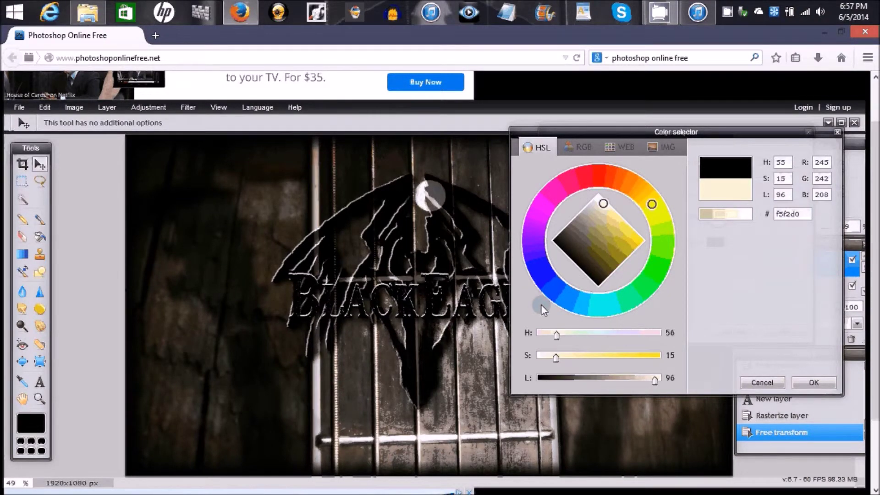
left_click(596, 221)
left_click(592, 216)
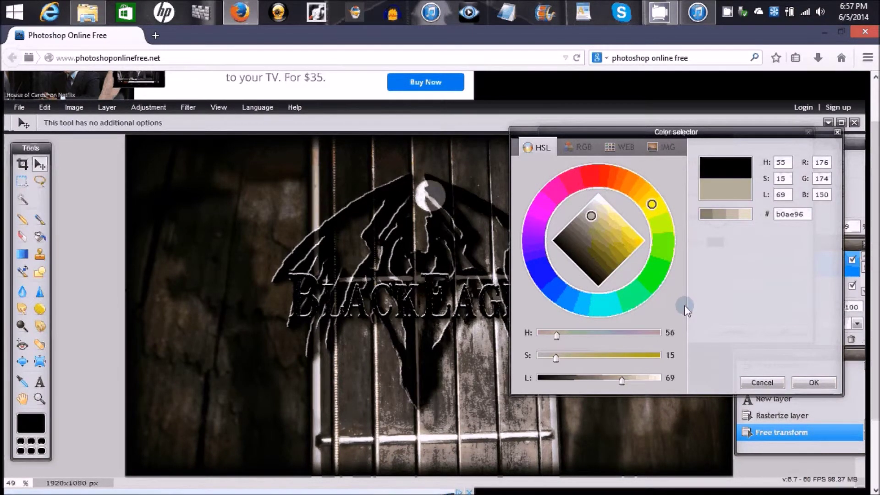
left_click(807, 381)
- Set the BlackEagle text's drop shadow distance to 2 and its size to 2
double_click(785, 178)
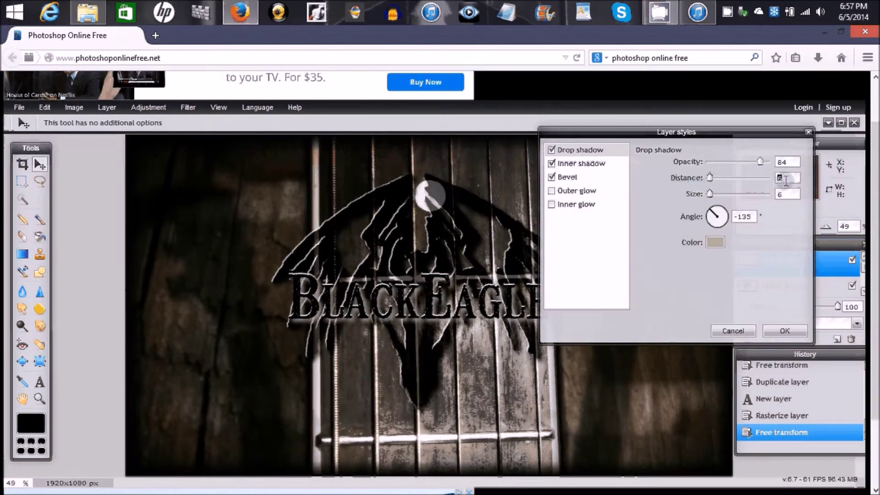
type("2")
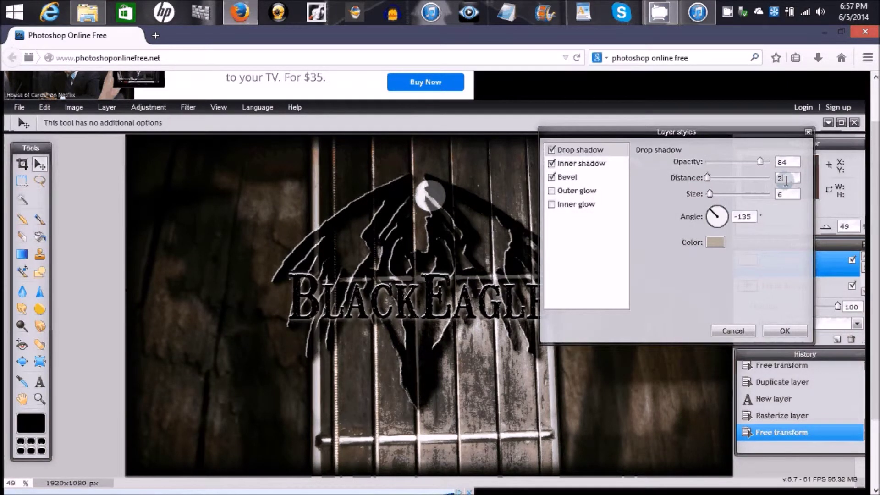
double_click(788, 195)
type("2")
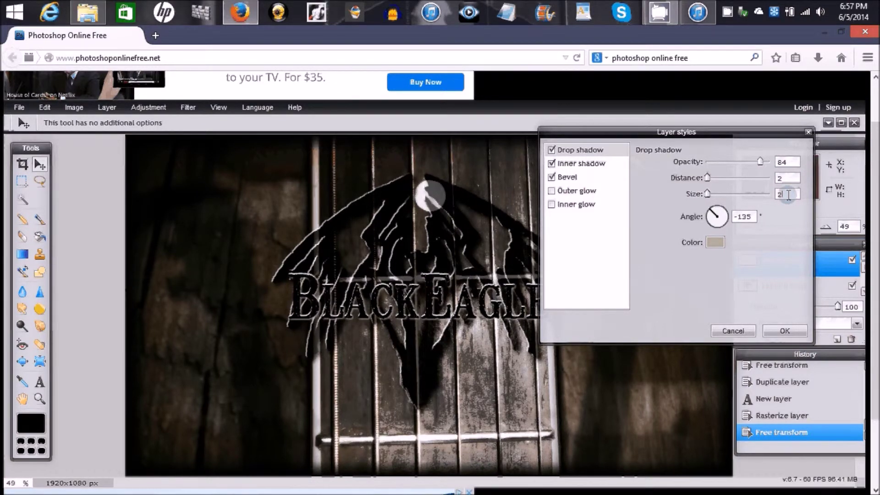
- Set the BlackEagle text's drop shadow opacity to 65 and its colour to dark brown 5e4e42, and apply the layer styles
double_click(791, 163)
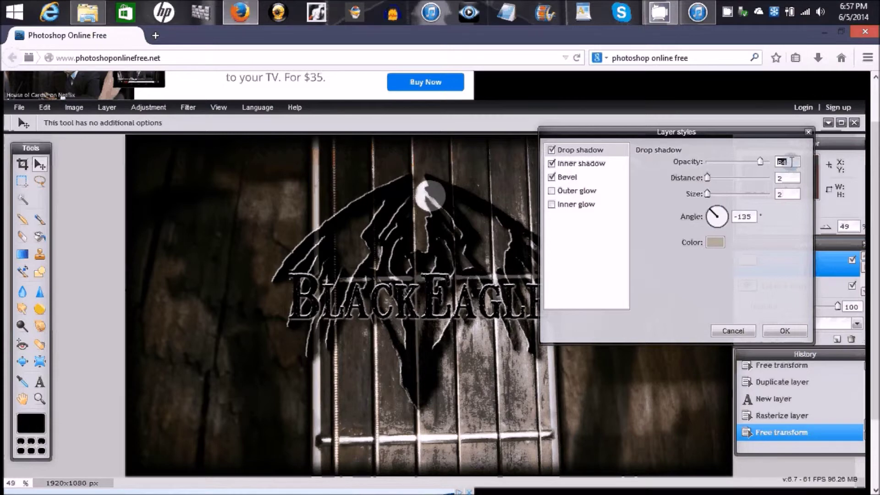
type("65")
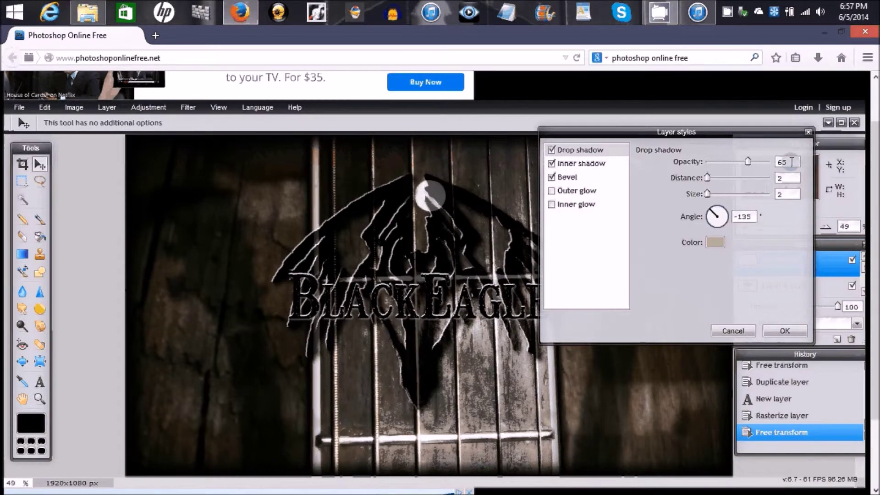
left_click(713, 244)
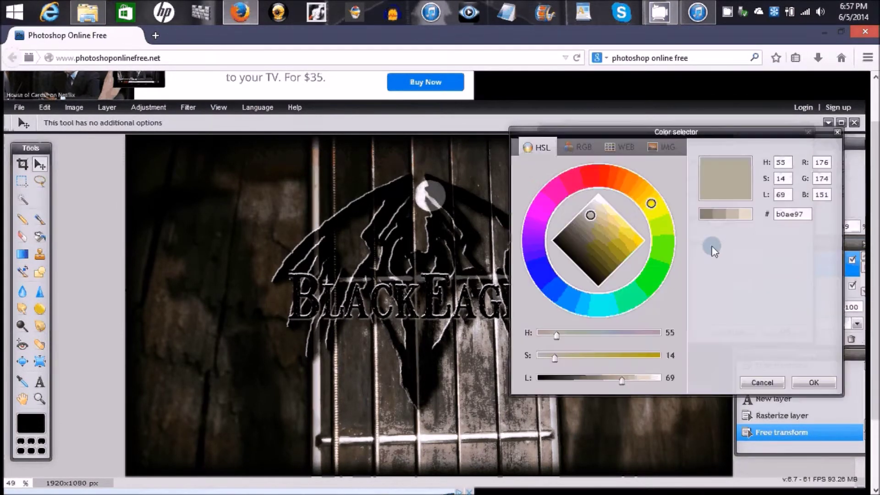
left_click(648, 198)
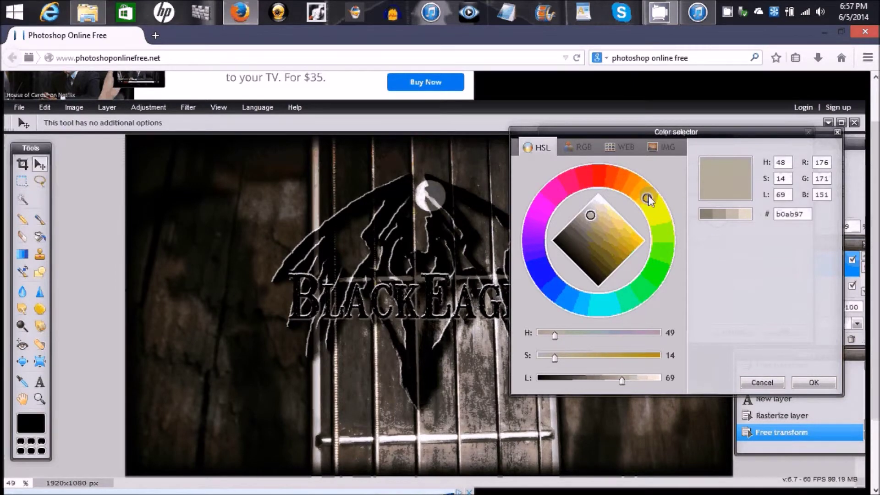
left_click_drag(648, 198, 626, 182)
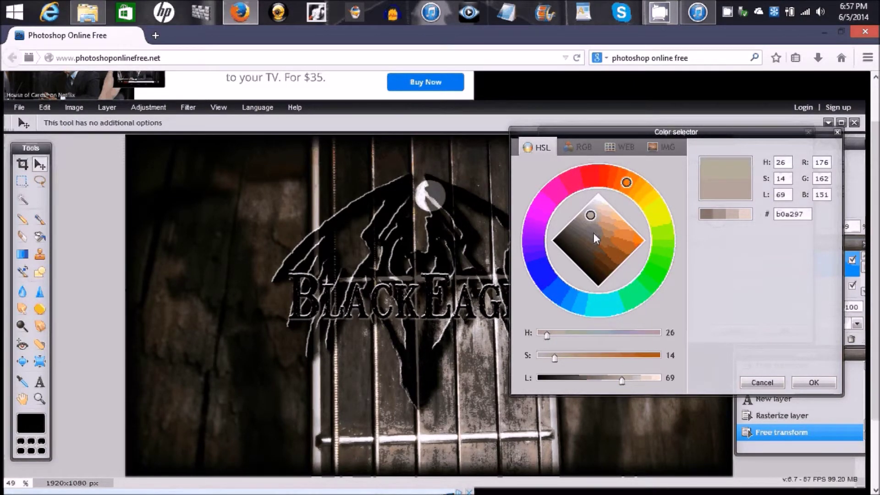
left_click(585, 238)
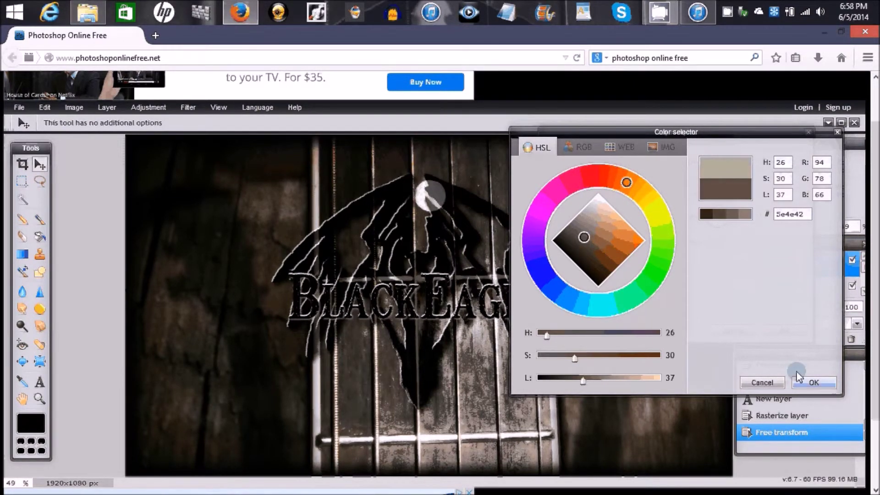
left_click(808, 216)
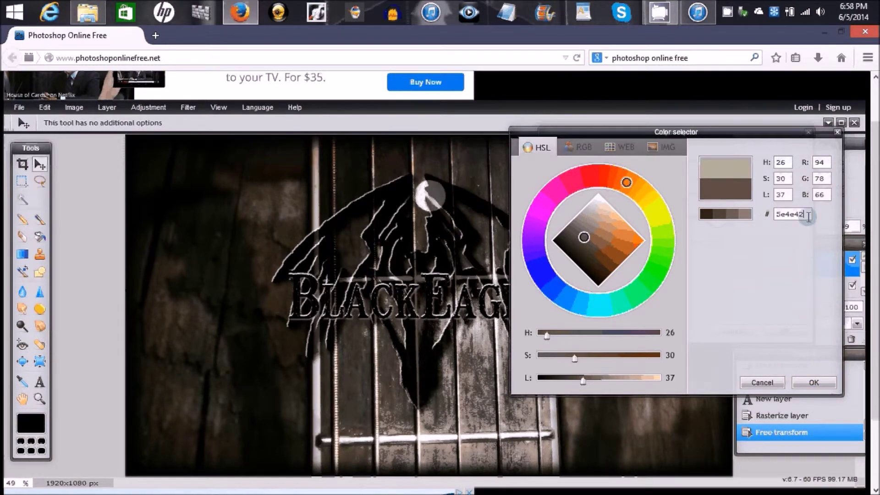
left_click_drag(809, 215, 781, 229)
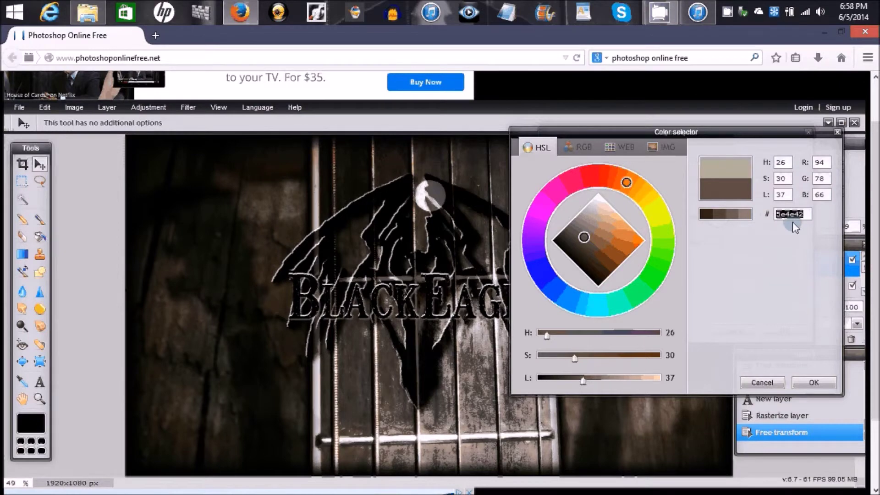
left_click(810, 384)
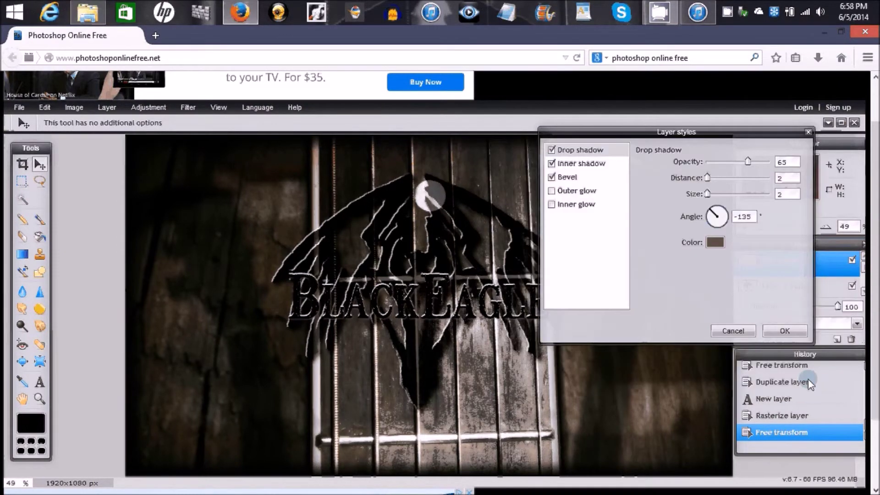
left_click(781, 330)
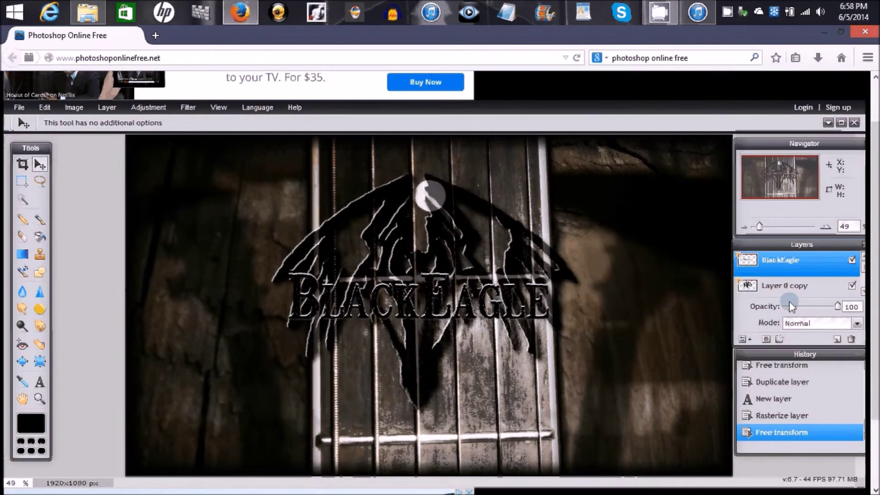
- Try the Hardlight blend mode on the BlackEagle layer, settling on Overlay
left_click(857, 326)
left_click(827, 409)
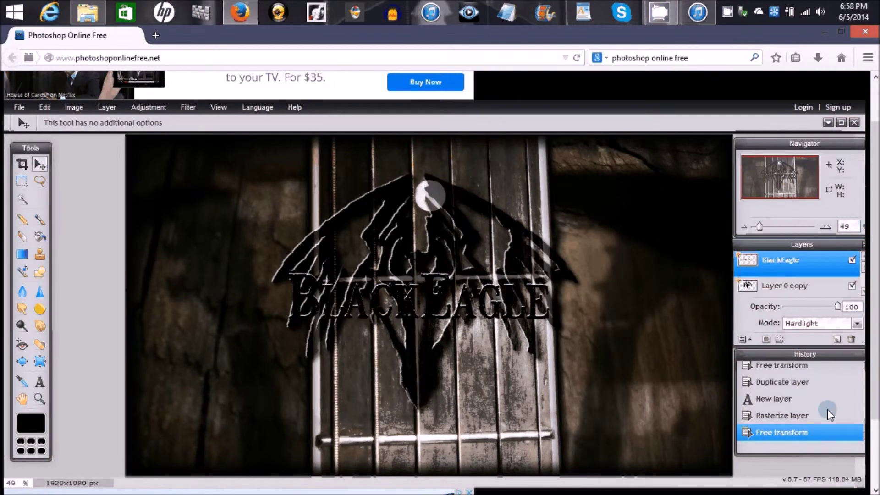
left_click(857, 325)
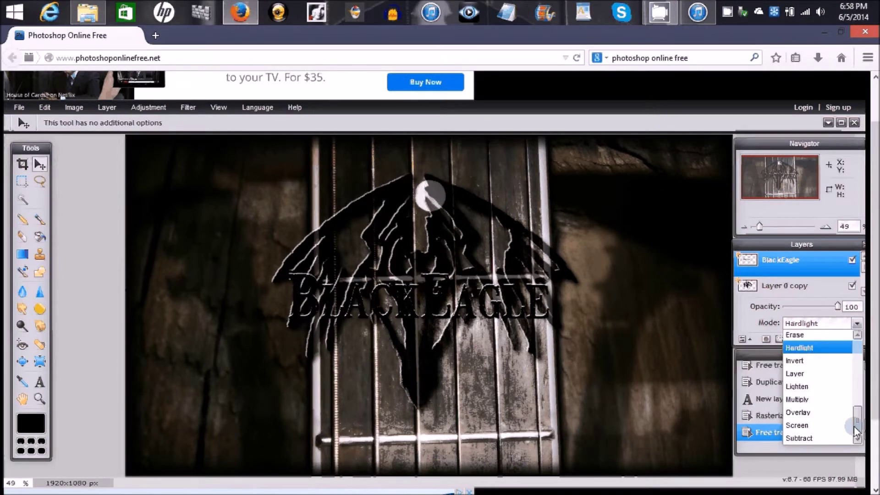
left_click(834, 413)
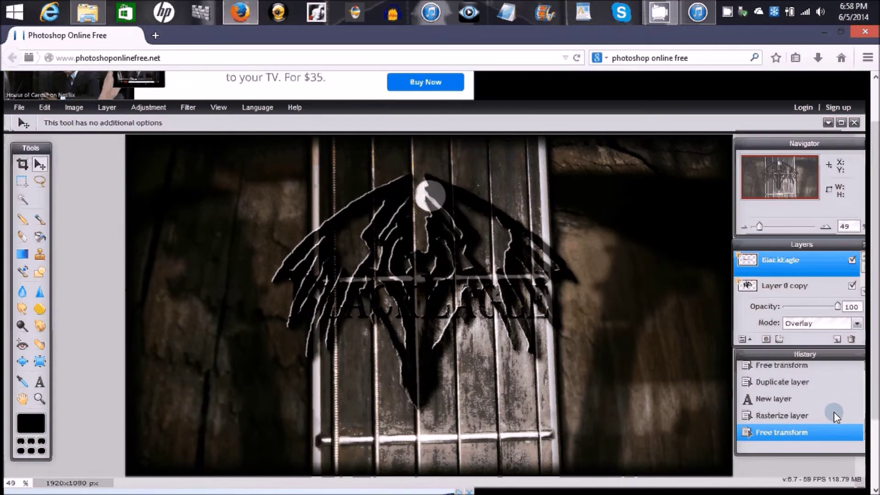
- Duplicate the BlackEagle layer and set the copy's blend mode to Normal
right_click(824, 264)
left_click(823, 251)
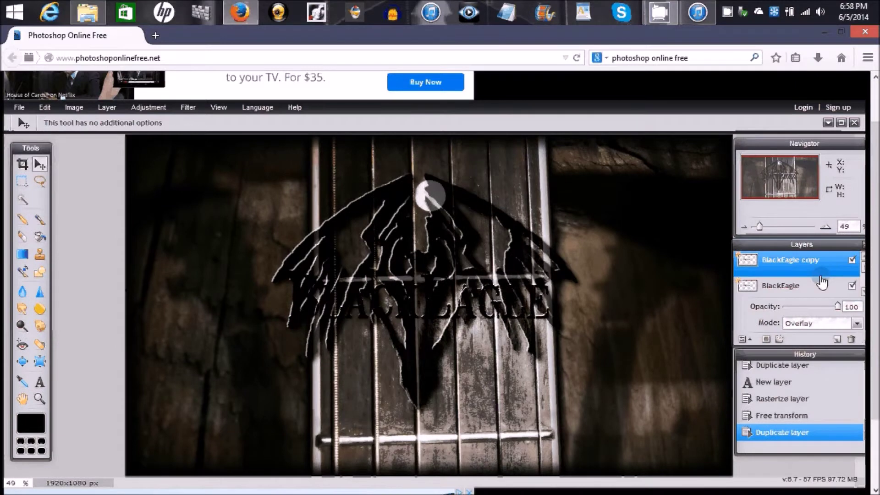
left_click(856, 323)
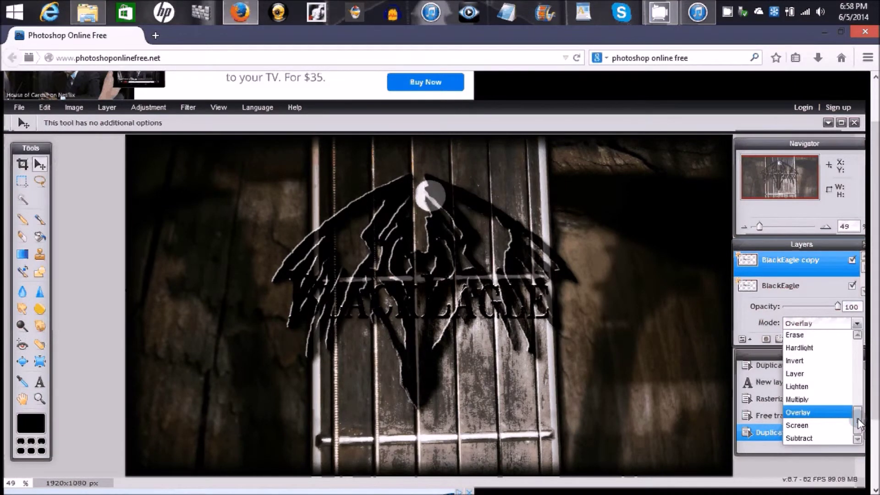
left_click_drag(857, 418, 857, 350)
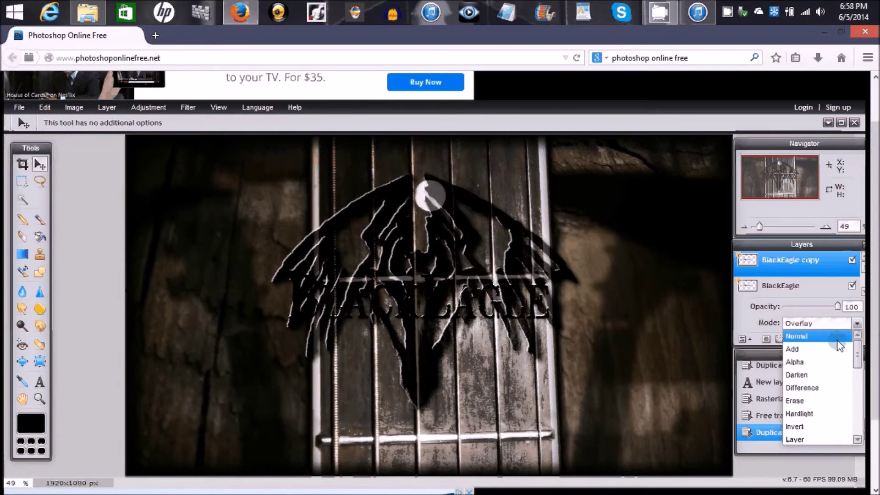
left_click(837, 340)
- Try an opacity of 75 on the BlackEagle copy layer, settling on 55
double_click(859, 307)
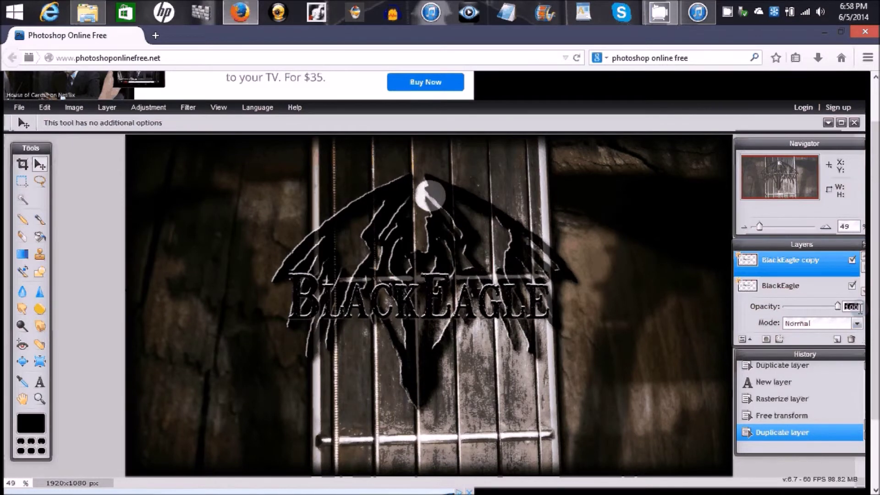
type("75")
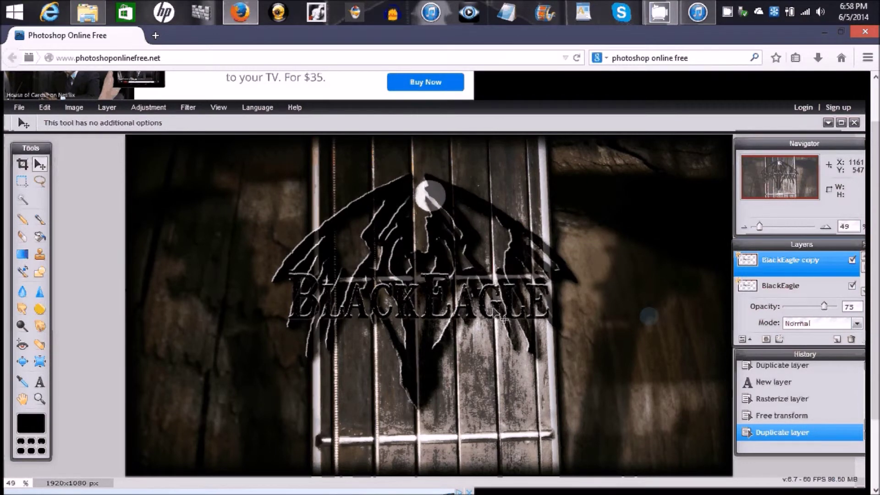
double_click(850, 306)
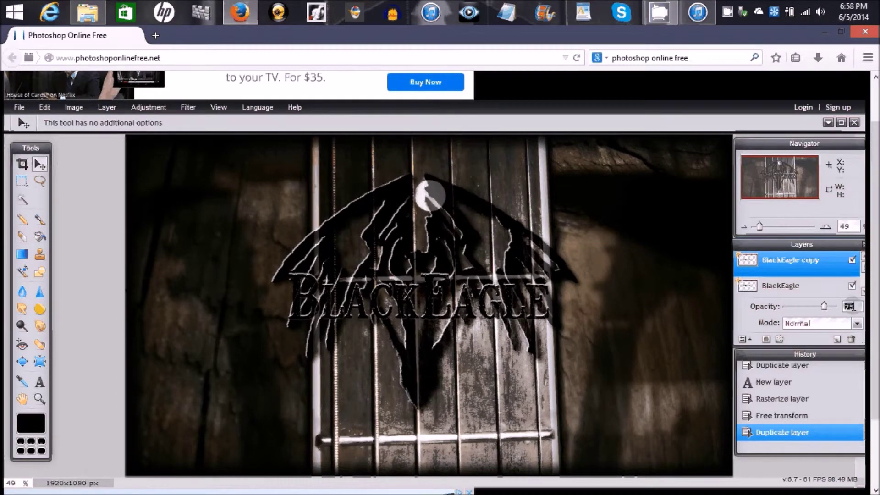
type("55")
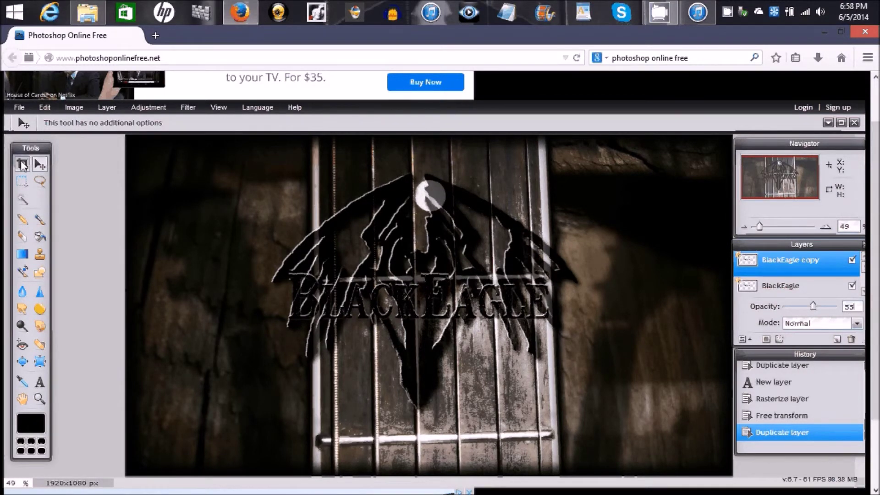
- Save the image to the computer as a JPEG named Eagle Wall at quality 100
left_click(19, 107)
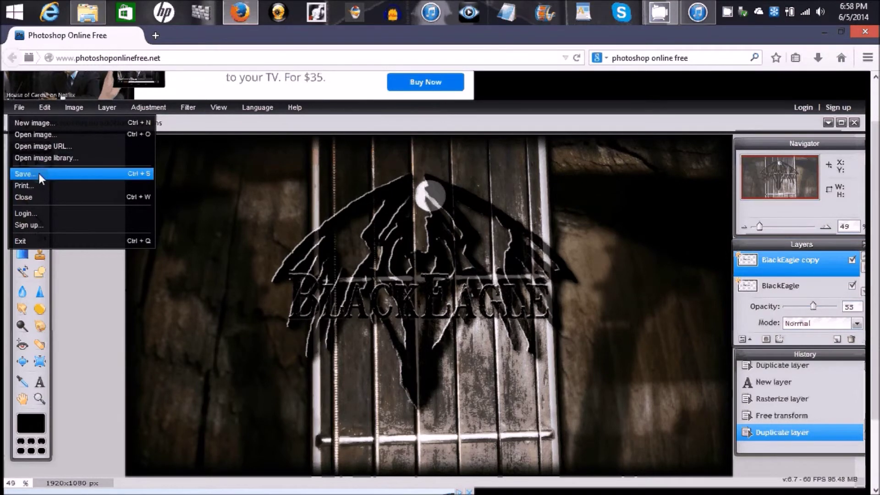
left_click(40, 173)
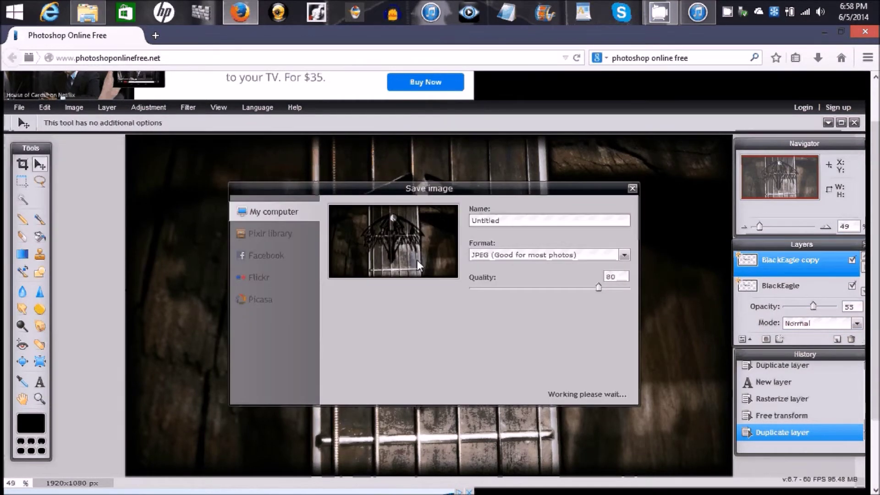
left_click_drag(598, 287, 632, 288)
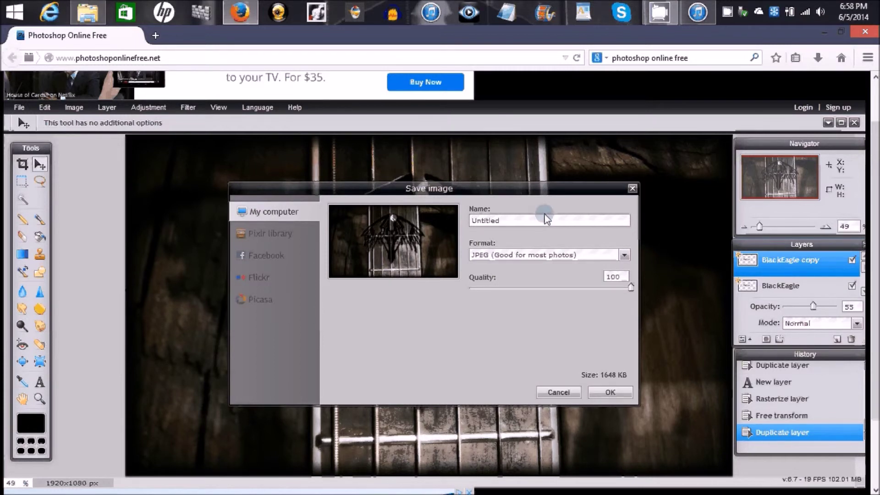
double_click(546, 219)
type("Eagle Wall")
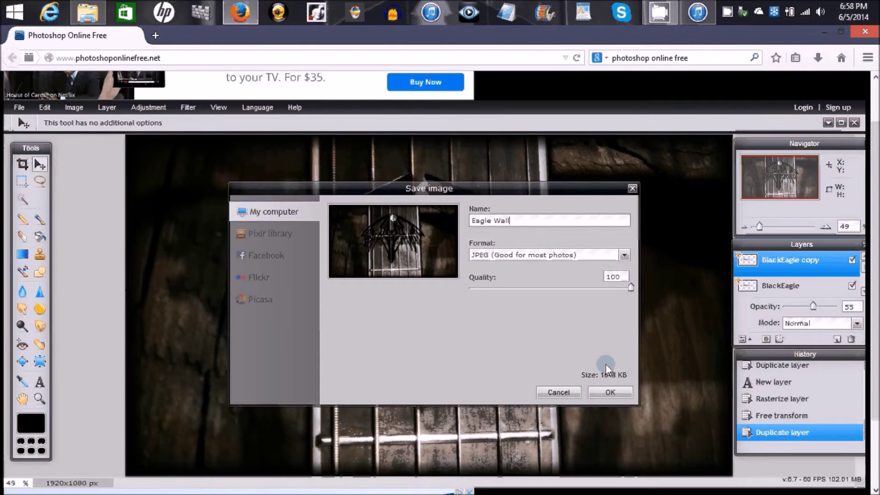
key("Return")
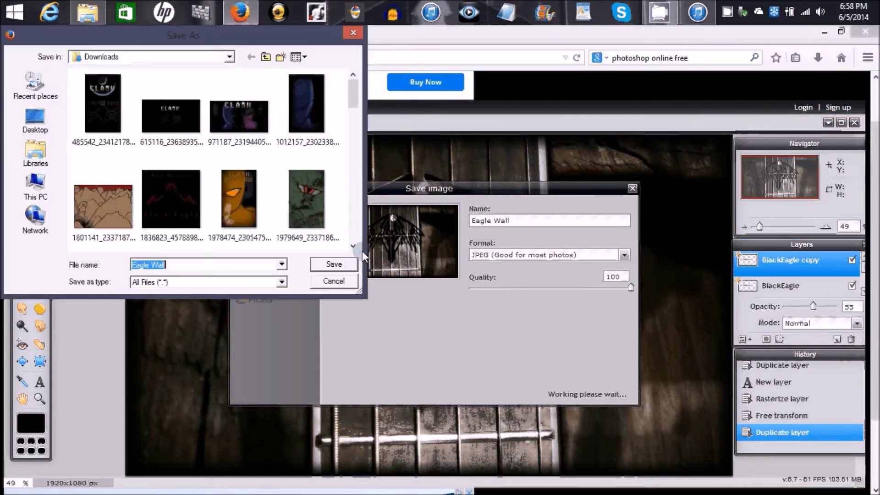
- Choose the Black Eagle folder as the destination and save the Eagle Wall file there
left_click(228, 57)
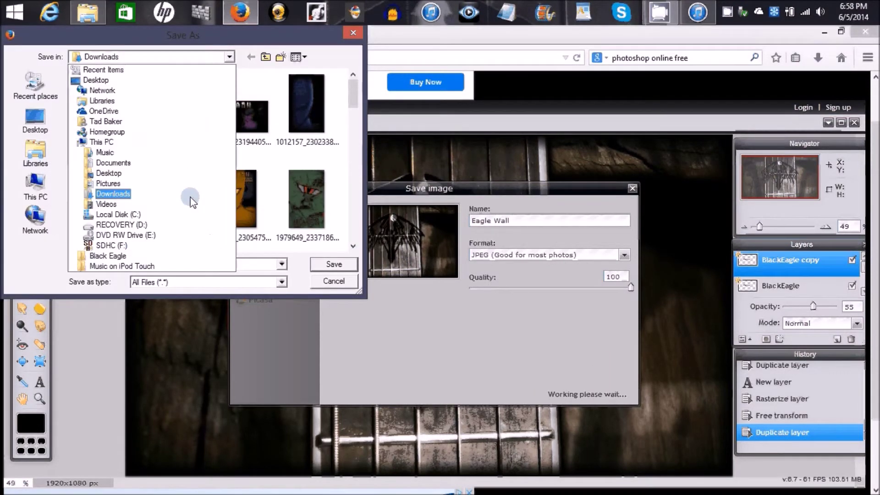
left_click(167, 255)
left_click(334, 262)
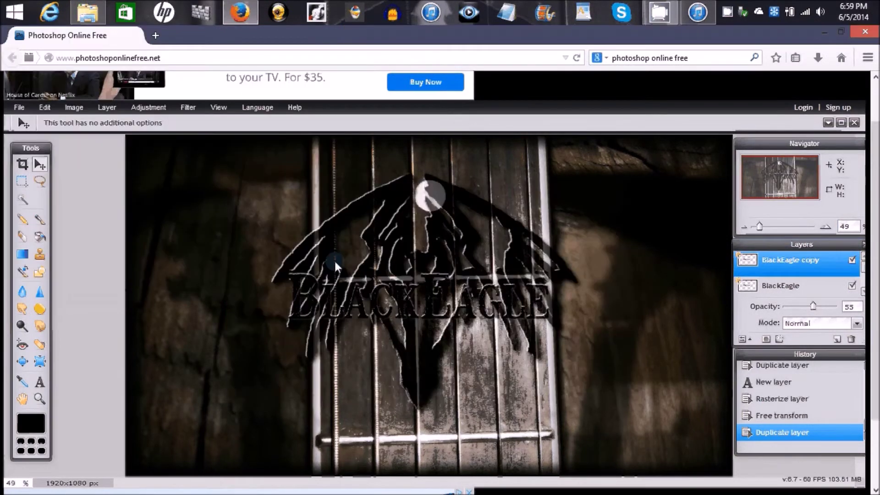
- Close the wallpaper image in the editor, answer the closing prompt and minimise the browser window
left_click(855, 123)
left_click(460, 325)
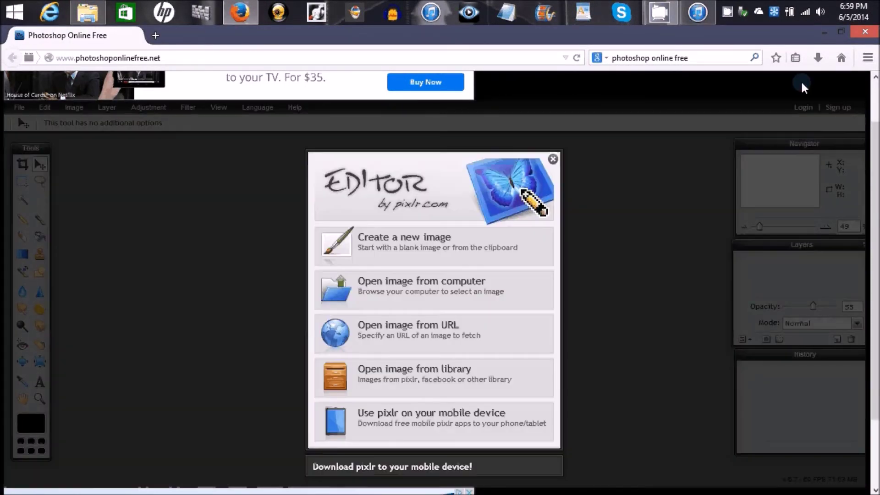
left_click(825, 33)
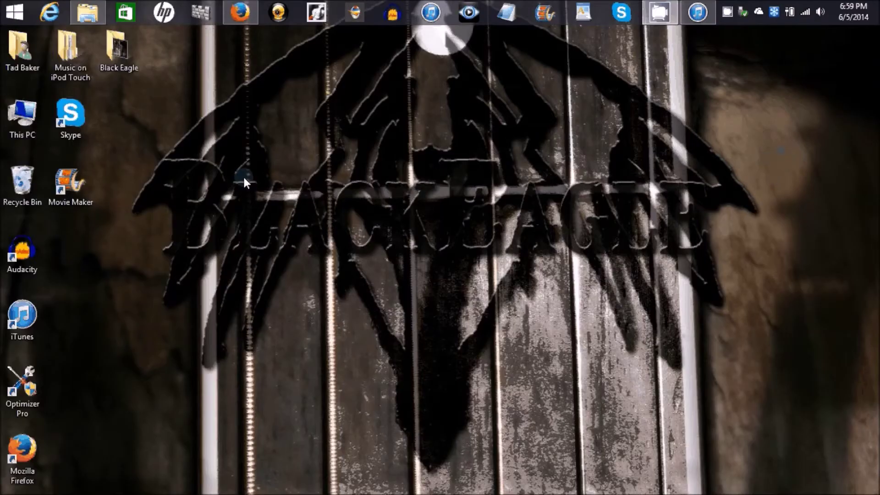
- Preview the saved Eagle Wall image from the desktop's Black Eagle folder, closing the viewer and the folder when done
double_click(131, 60)
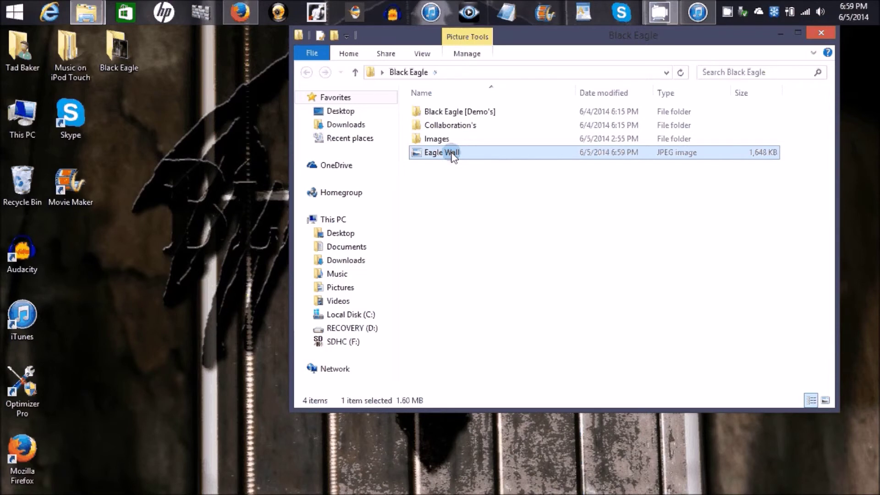
right_click(453, 156)
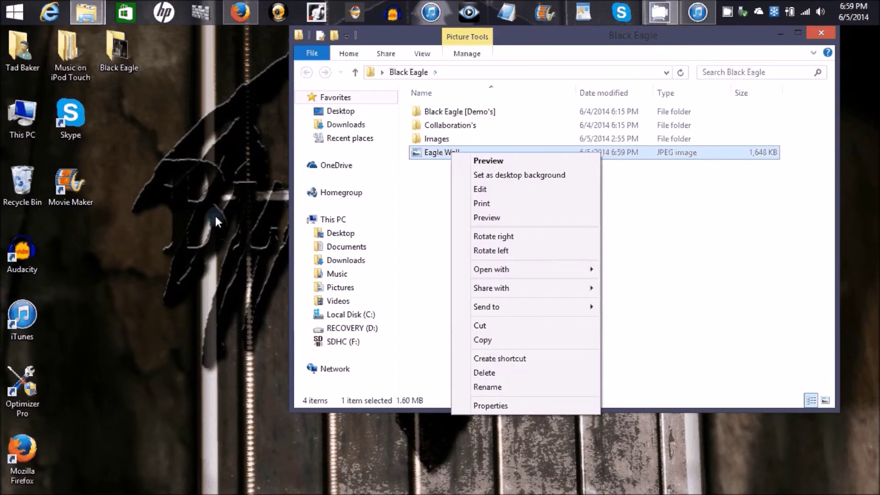
left_click(516, 222)
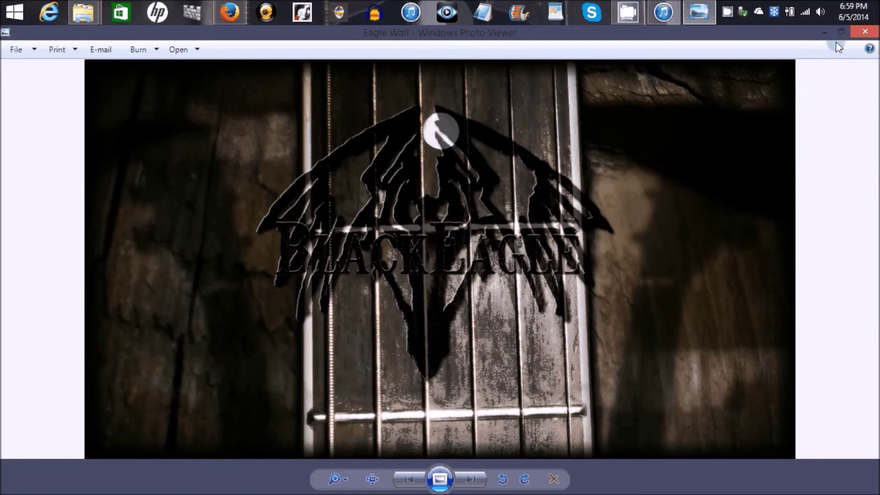
left_click(864, 32)
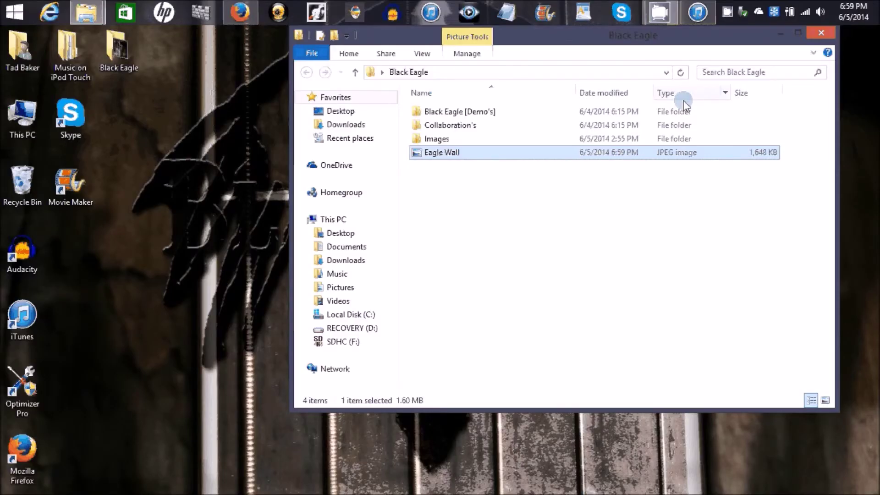
left_click(820, 33)
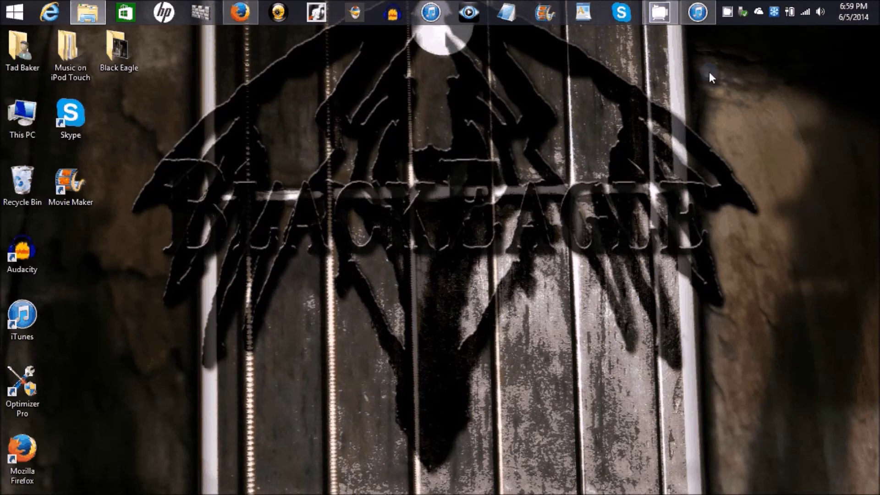
right_click(660, 20)
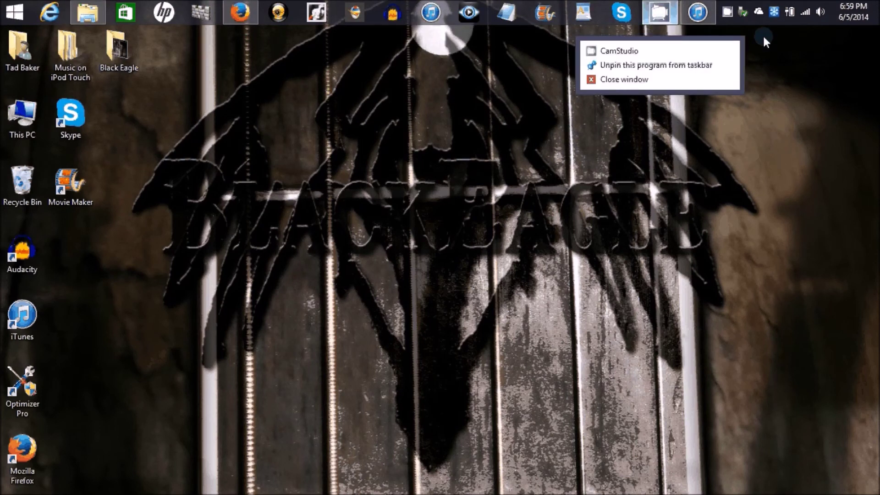
right_click(733, 12)
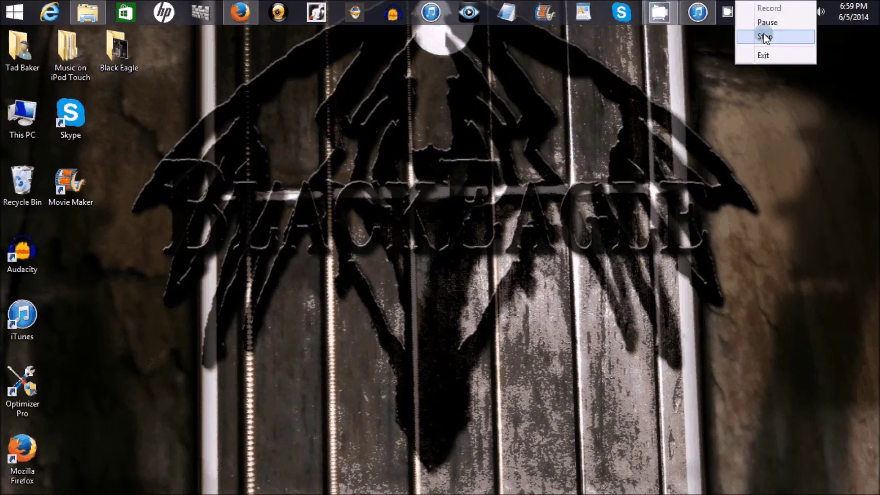